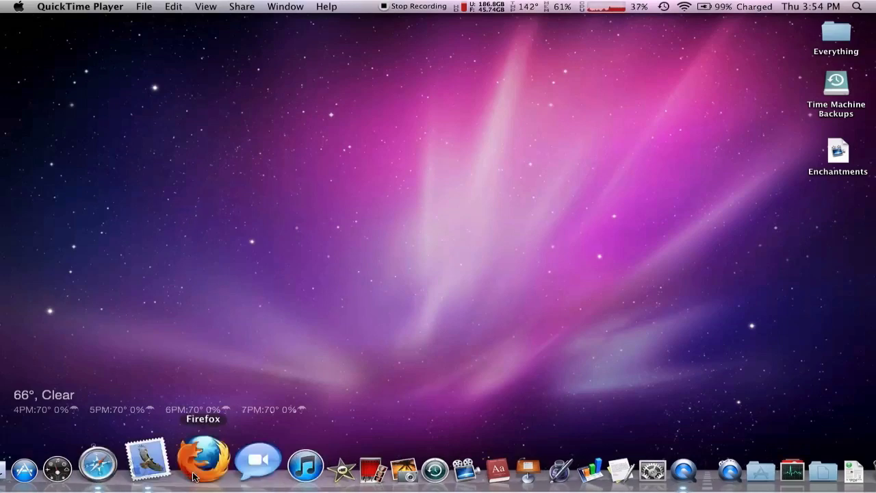
Step: Scroll through the ScreenFlow product page in Safari, then minimize the Safari window to the Dock
left_click(100, 455)
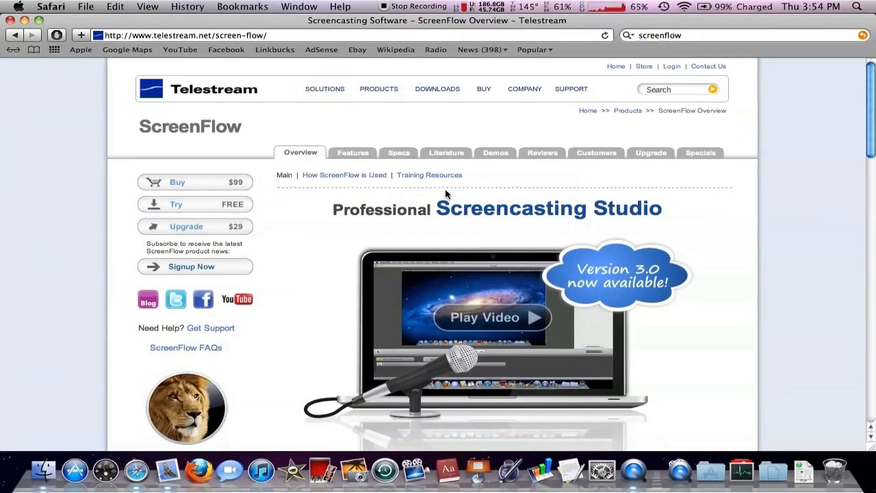
scroll(498, 239, "down", 2)
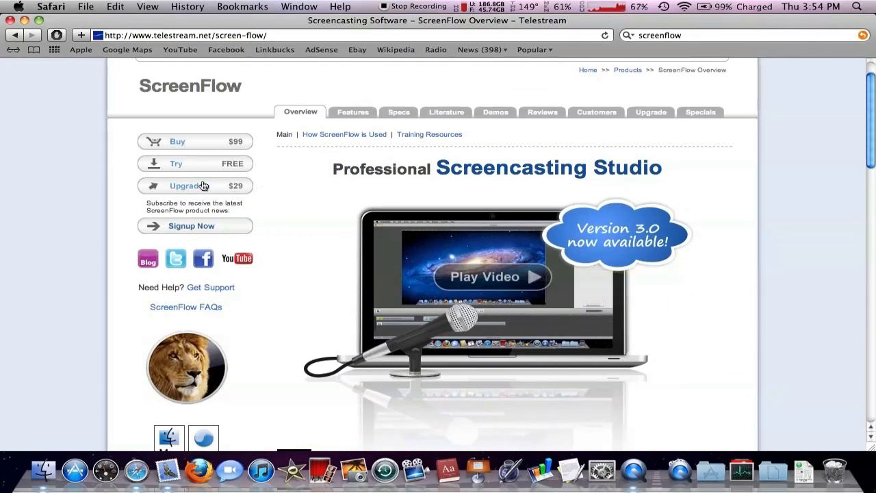
scroll(240, 202, "up", 2)
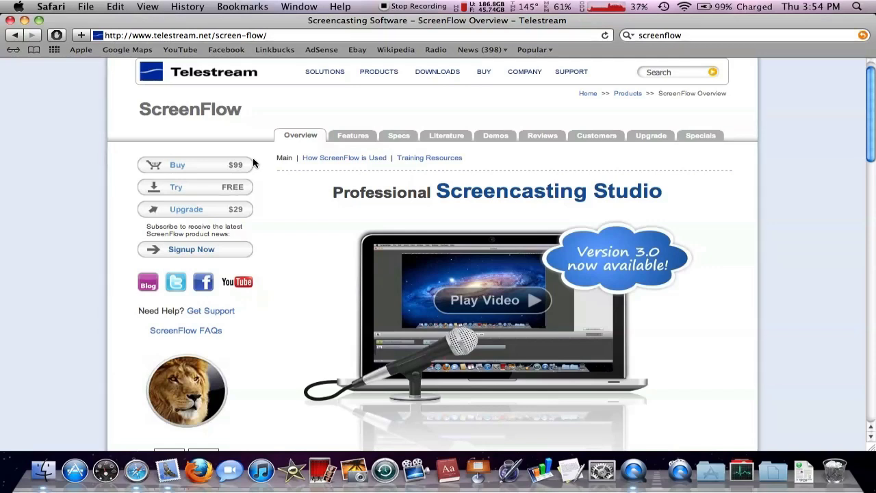
left_click(24, 20)
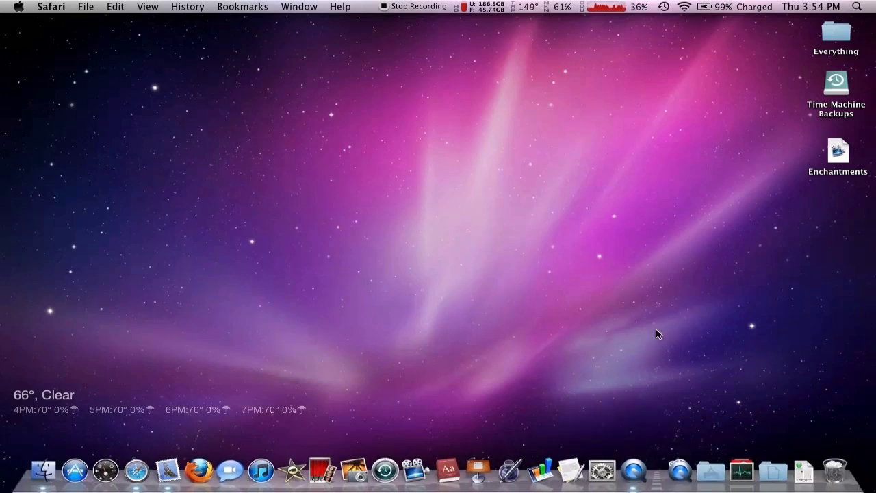
Step: Launch ScreenFlow and set recording to use the Blue Snowball microphone plus computer audio
left_click(421, 468)
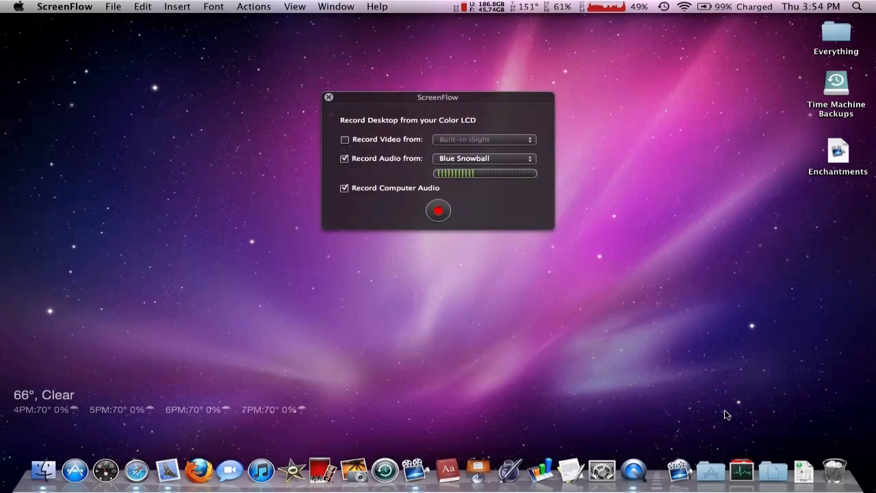
left_click(479, 159)
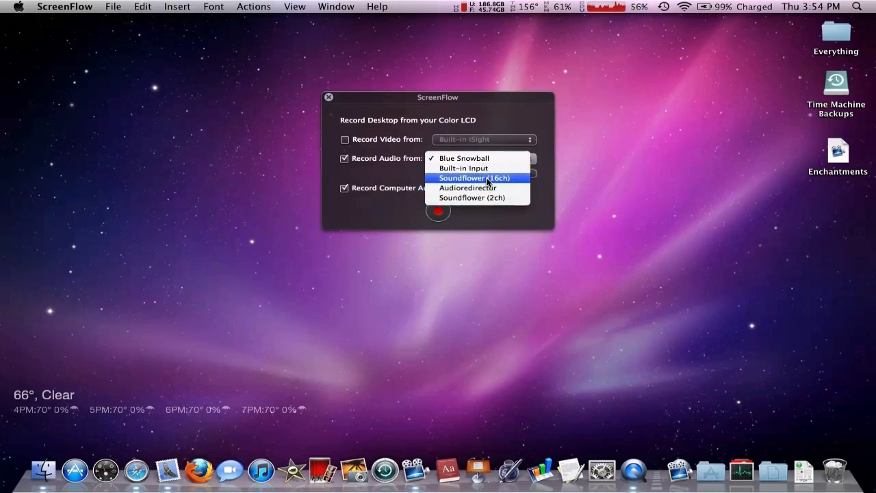
left_click(483, 168)
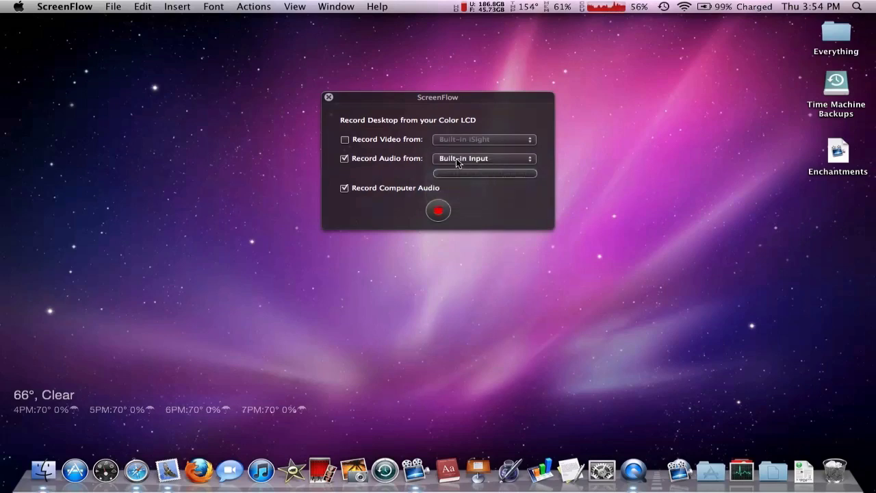
left_click(484, 160)
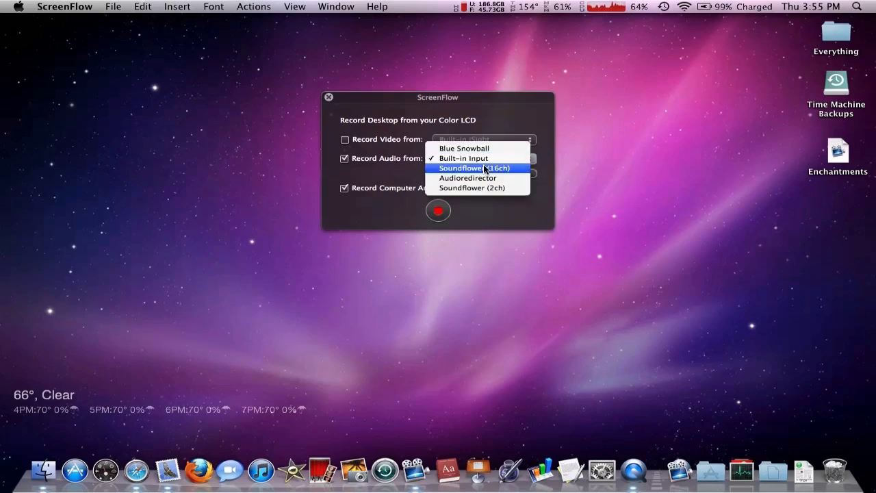
left_click(483, 148)
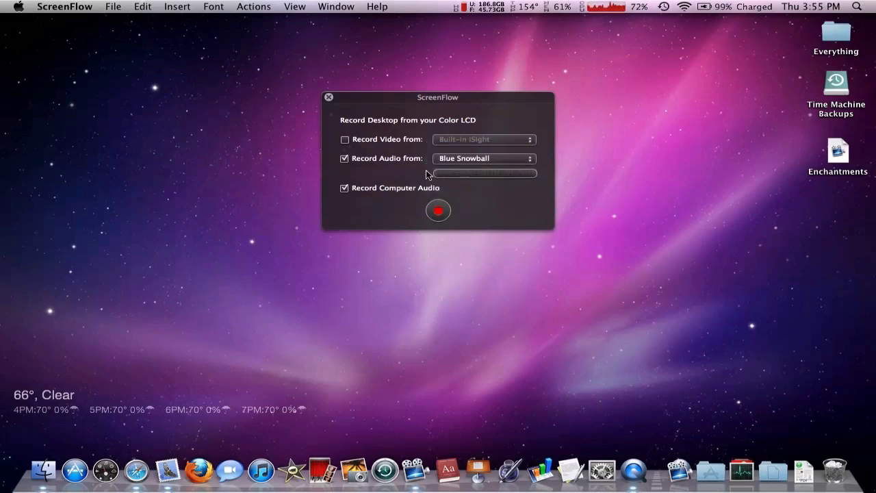
left_click(345, 190)
Step: Start the desktop recording and check the elapsed Record Time from the menu-bar icon
left_click(436, 209)
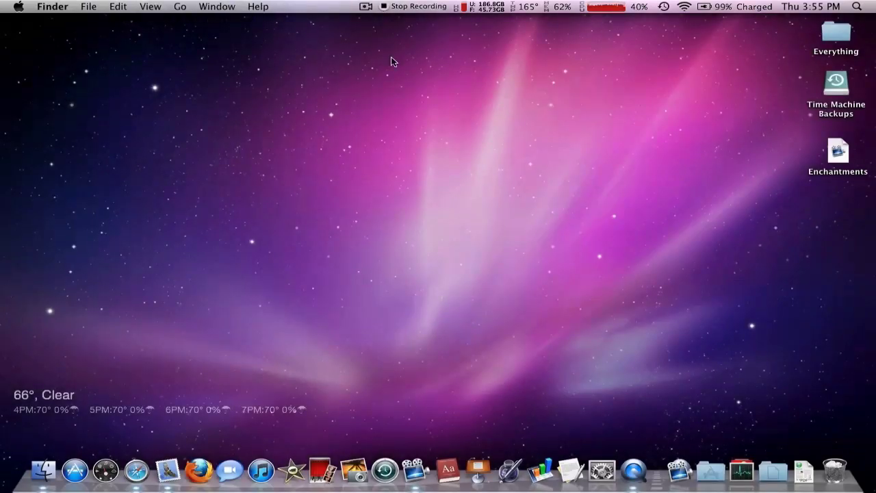
left_click(365, 6)
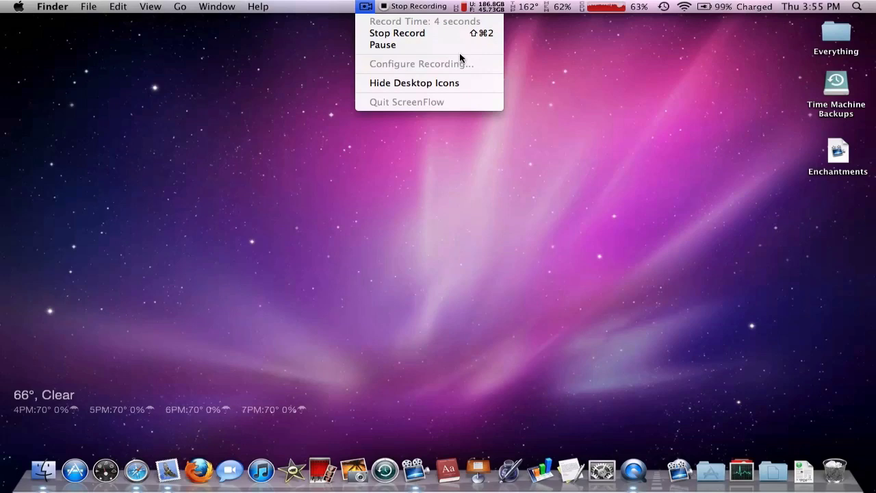
left_click(461, 128)
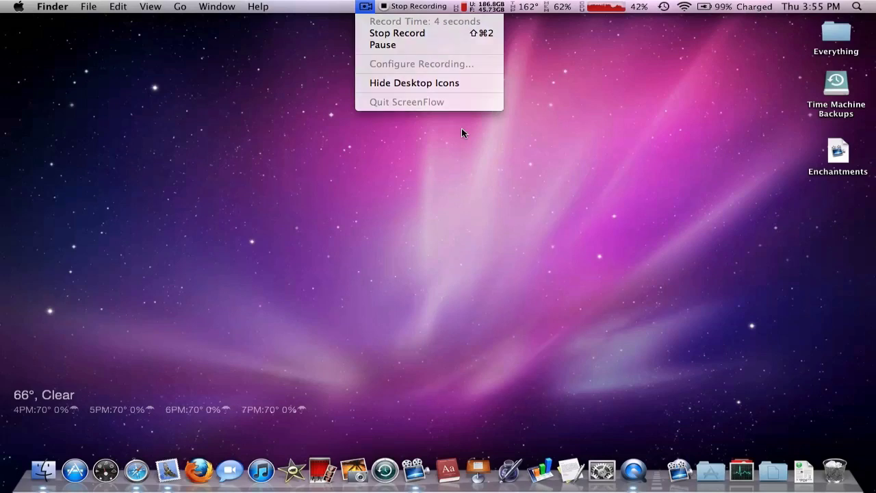
left_click(365, 6)
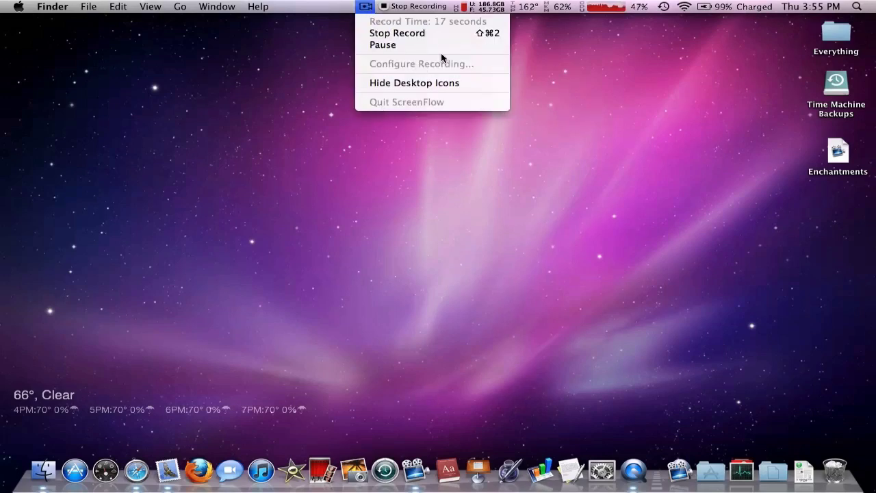
left_click(407, 168)
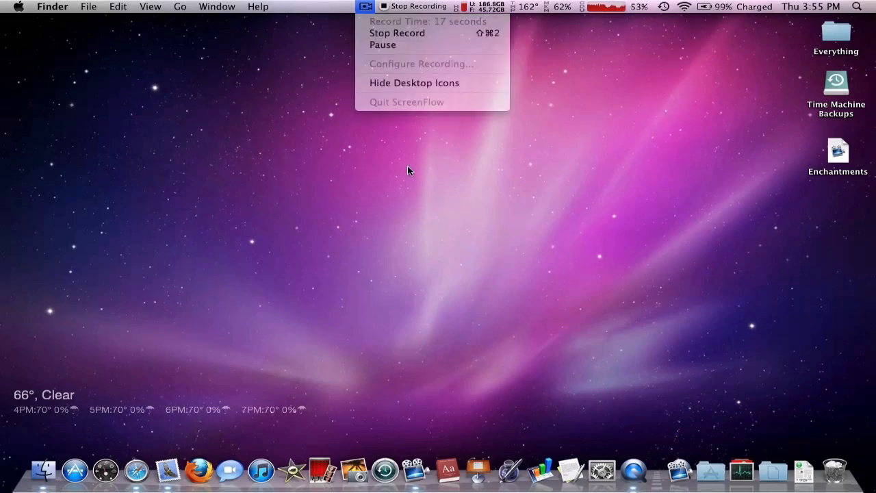
left_click(365, 6)
left_click(364, 6)
left_click(364, 6)
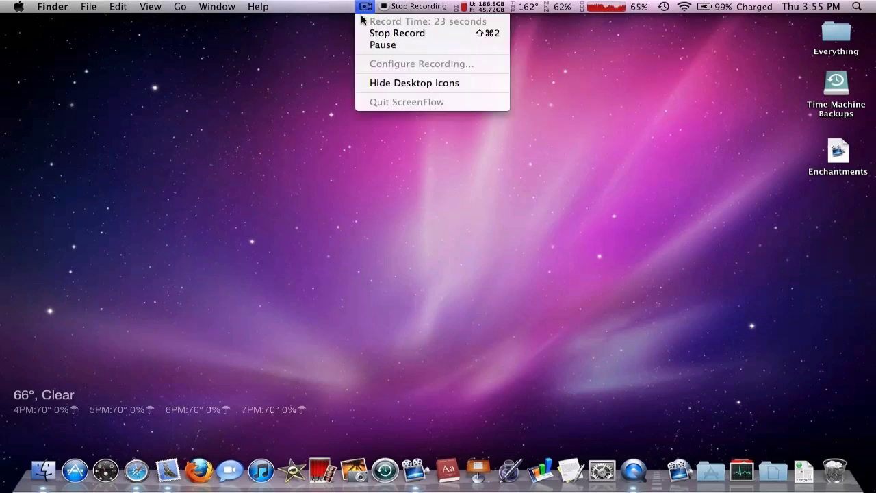
left_click(335, 81)
Step: End the roughly 30-second capture with Stop Record from the menu-bar icon
left_click(365, 6)
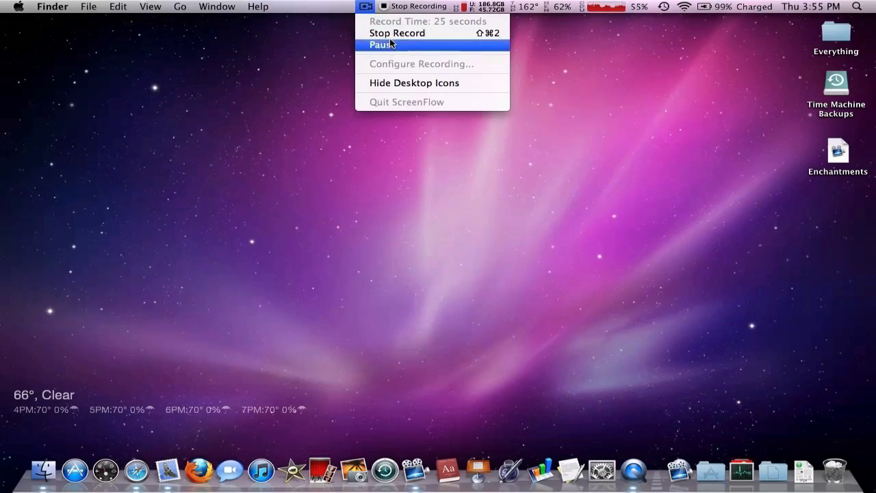
left_click(307, 53)
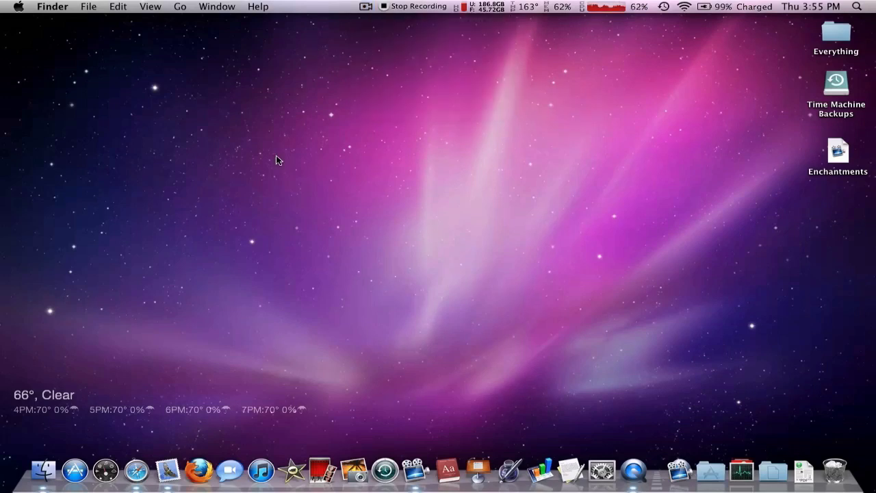
left_click(365, 6)
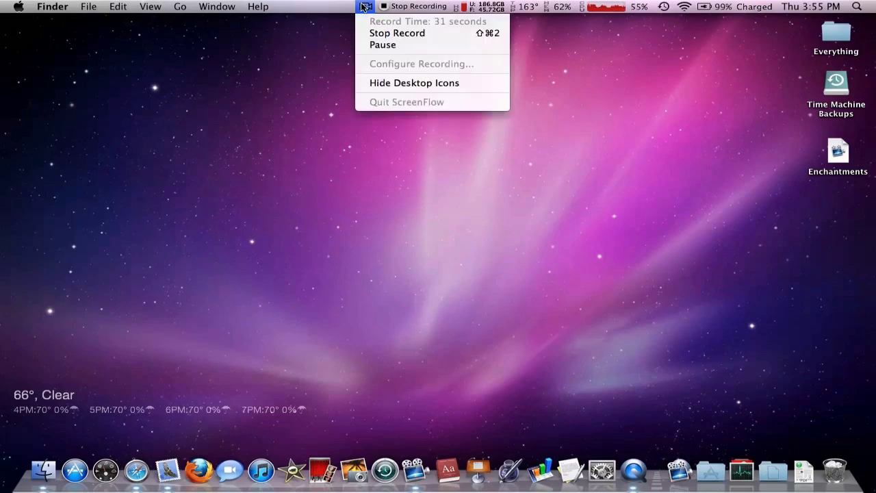
left_click(381, 35)
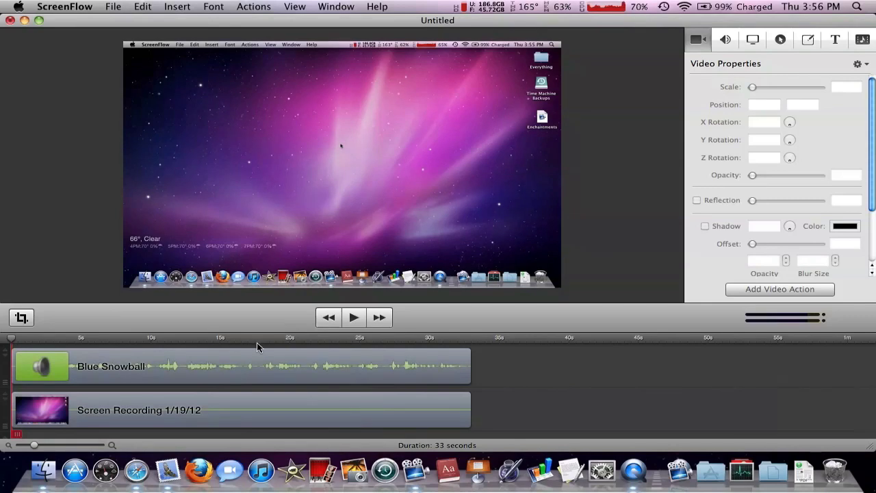
Step: Briefly switch to QuickTime Player, then return to the new 33-second Untitled ScreenFlow project
mouse_move(208, 362)
key("F9")
key("F9")
left_click(635, 469)
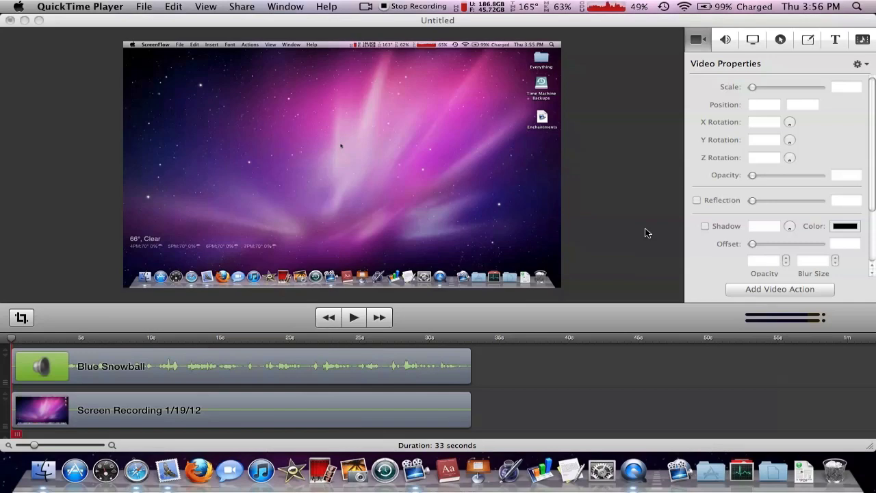
left_click(612, 194)
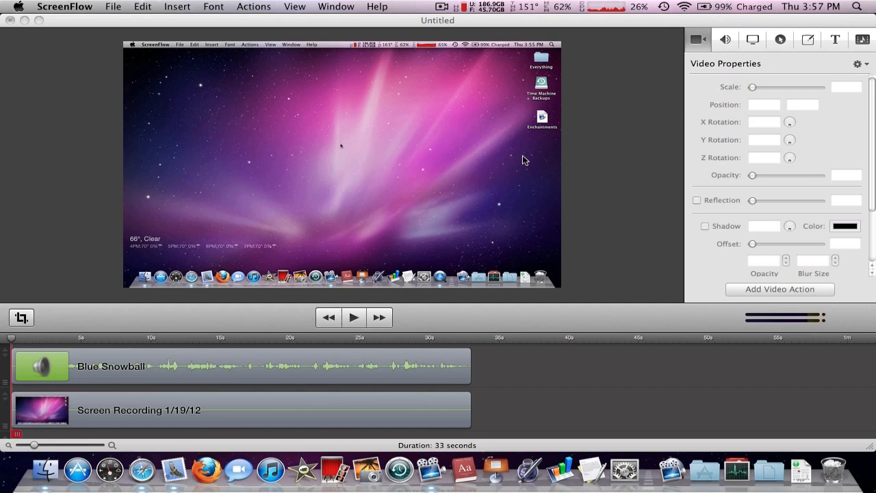
Step: Play back the recording from about 13 seconds to review it
left_click(592, 101)
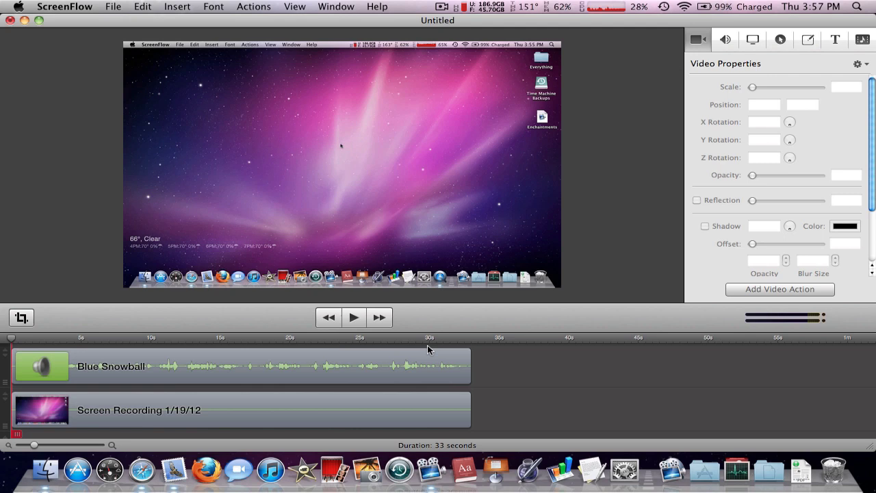
left_click(187, 338)
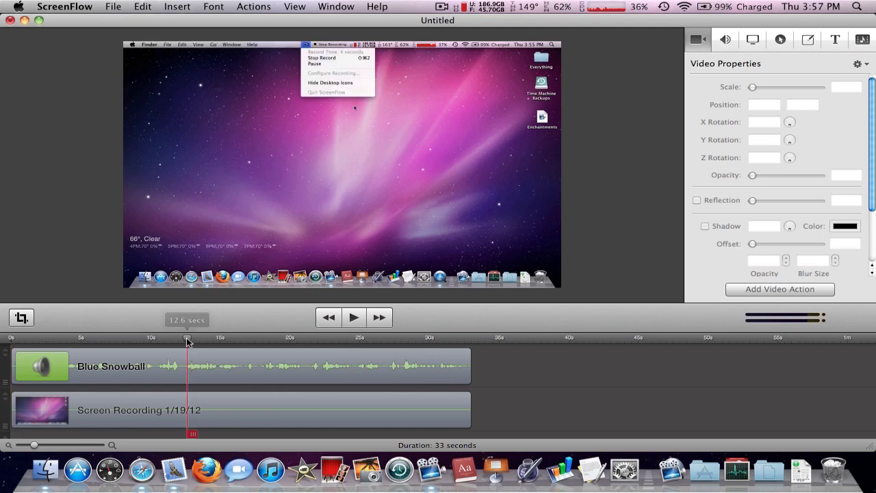
key("space")
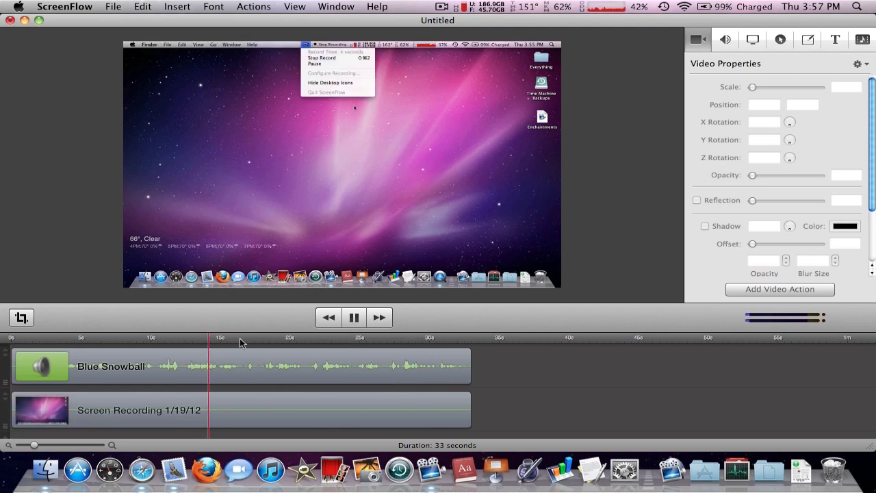
key("space")
Step: Scrub the playhead to about 12 seconds and slide the Screen Recording clip slightly later
left_click(241, 338)
left_click_drag(241, 338, 11, 338)
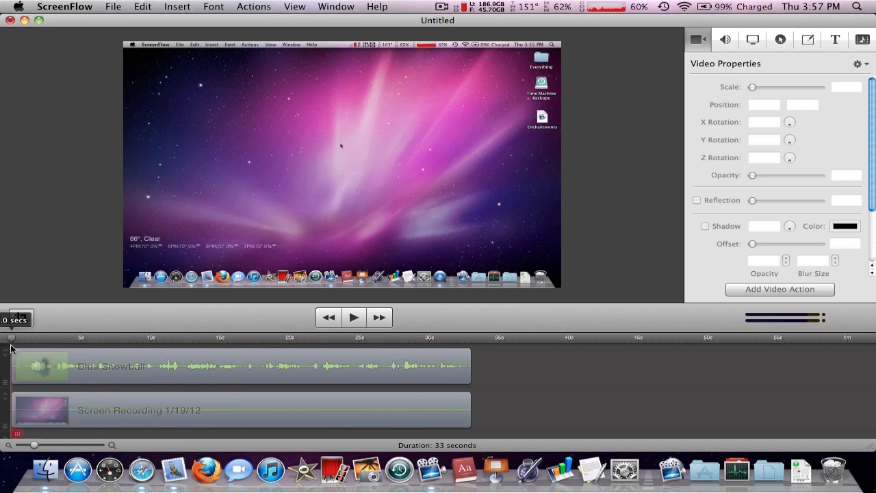
mouse_move(294, 368)
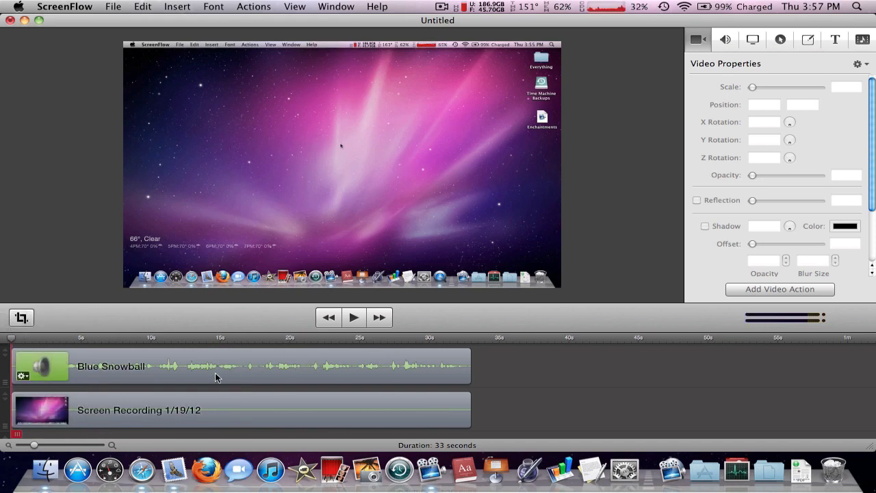
left_click_drag(233, 349, 170, 338)
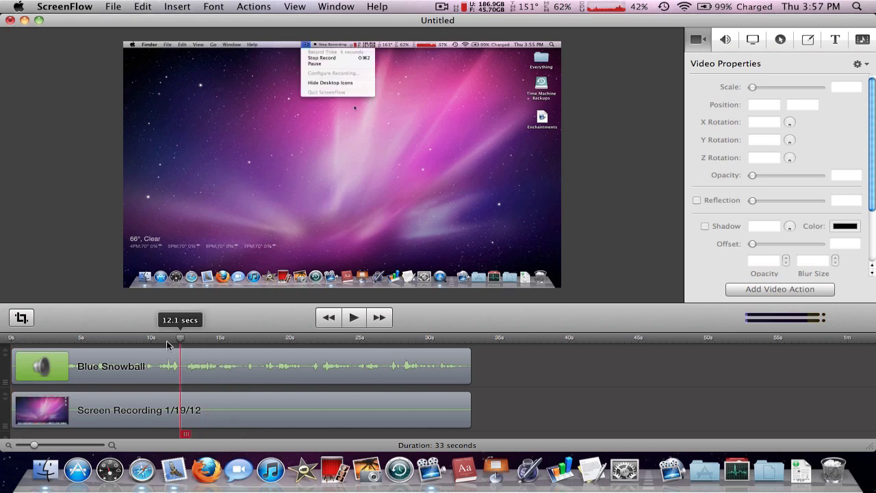
left_click(203, 410)
mouse_move(204, 411)
left_mouse_down()
mouse_move(230, 401)
mouse_move(268, 332)
mouse_move(213, 329)
mouse_move(203, 404)
left_mouse_up()
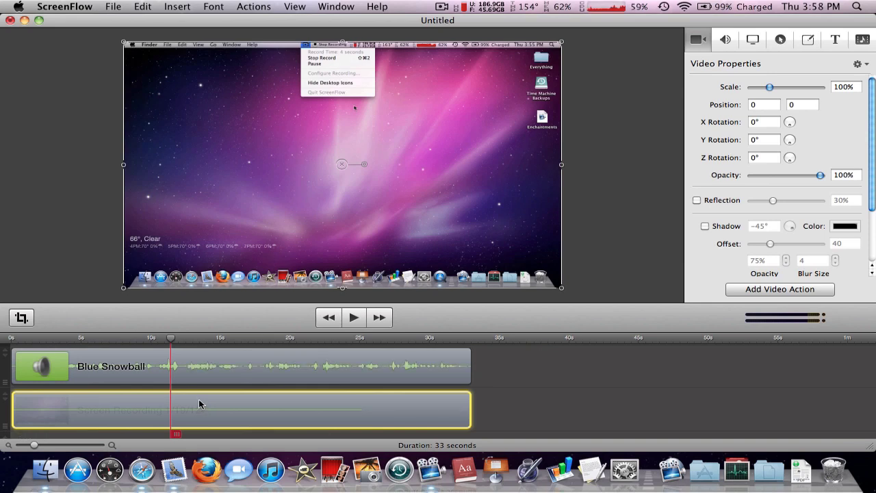
left_click(208, 372)
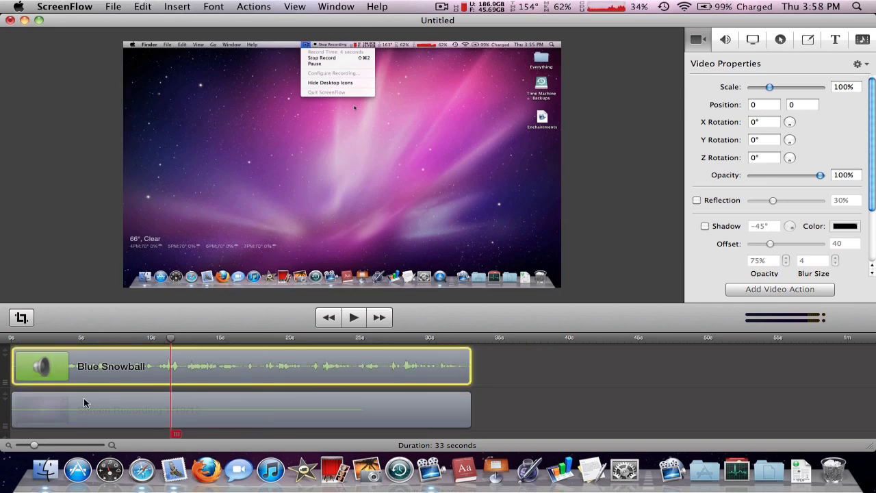
left_click_drag(275, 364, 238, 418)
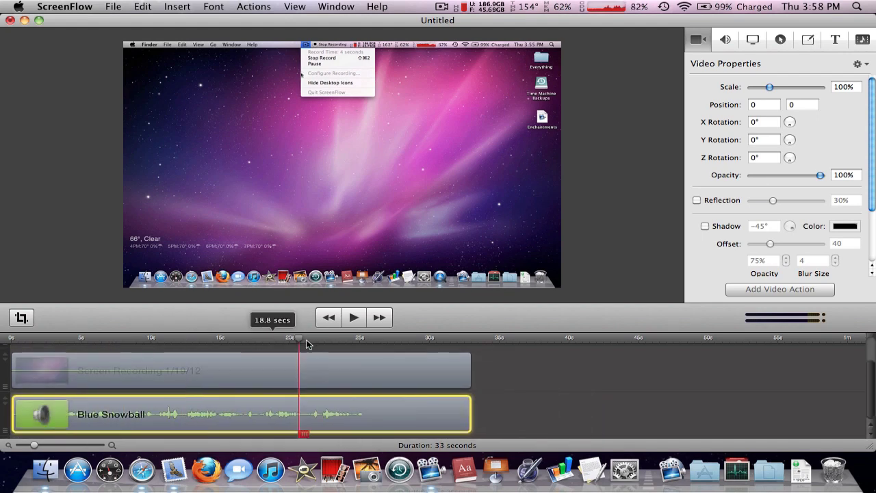
left_click_drag(306, 344, 164, 348)
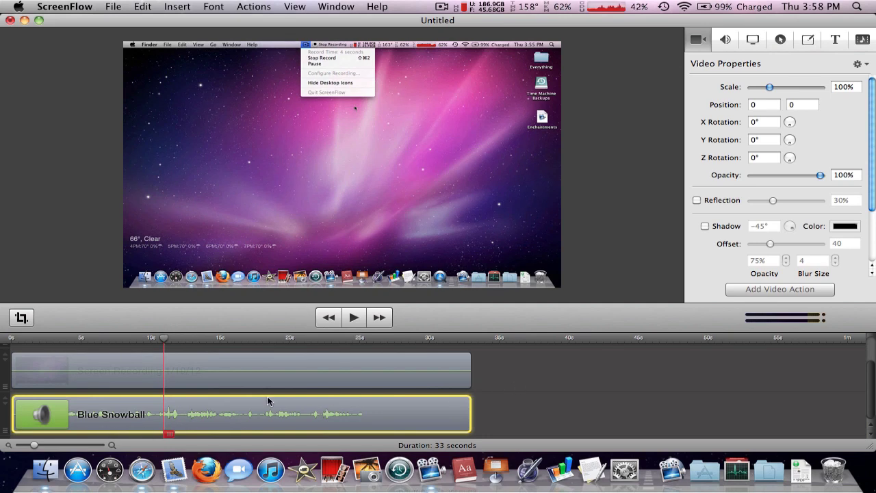
scroll(233, 391, "up", 1)
left_click(198, 371)
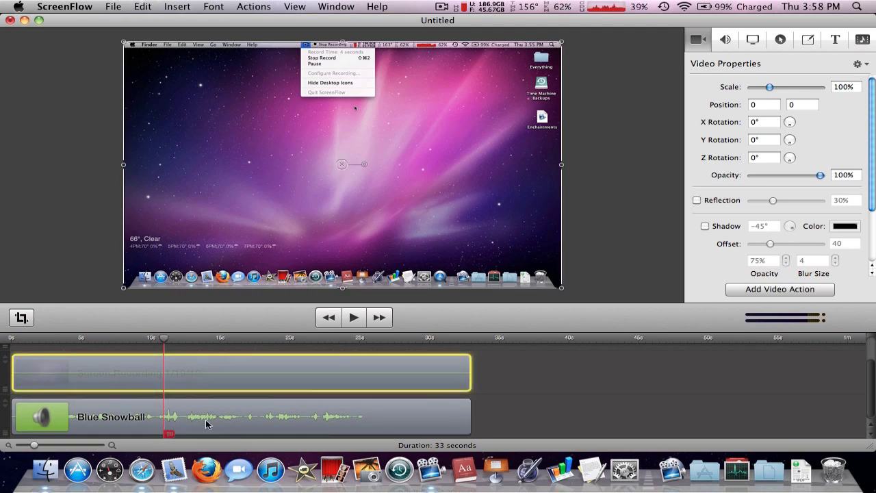
mouse_move(206, 419)
left_click_drag(237, 404, 231, 360)
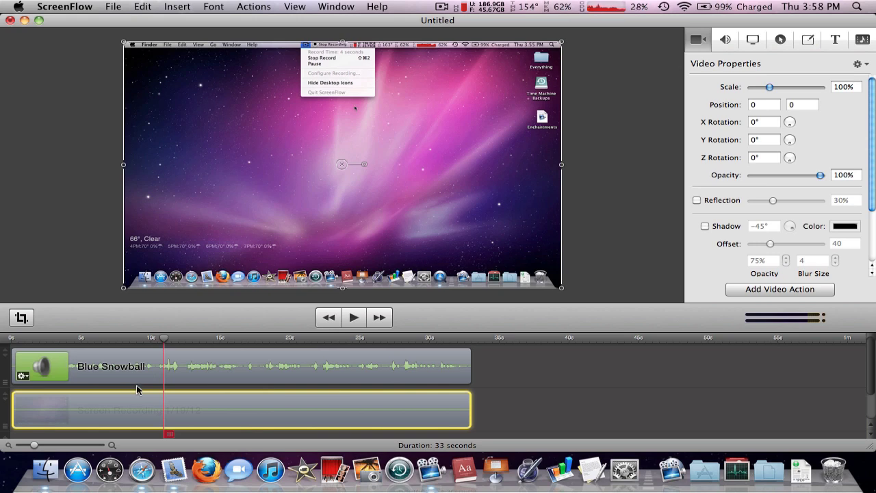
scroll(140, 390, "down", 1)
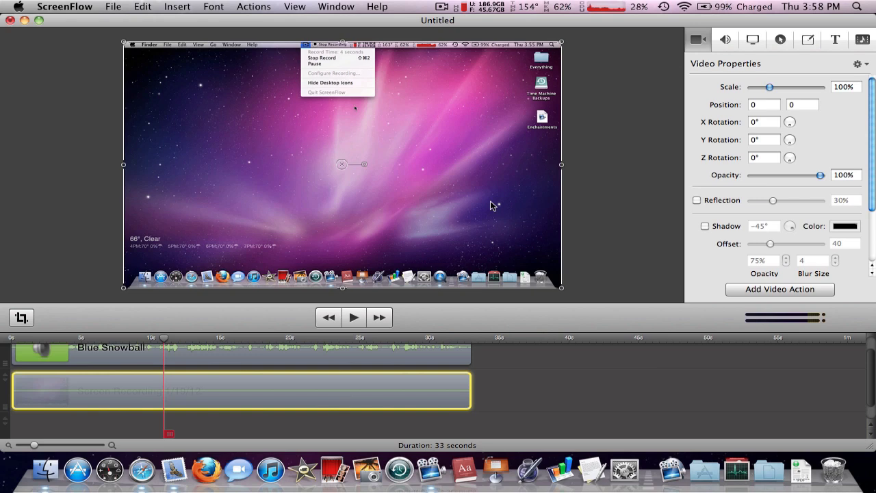
mouse_move(176, 399)
right_click(345, 388)
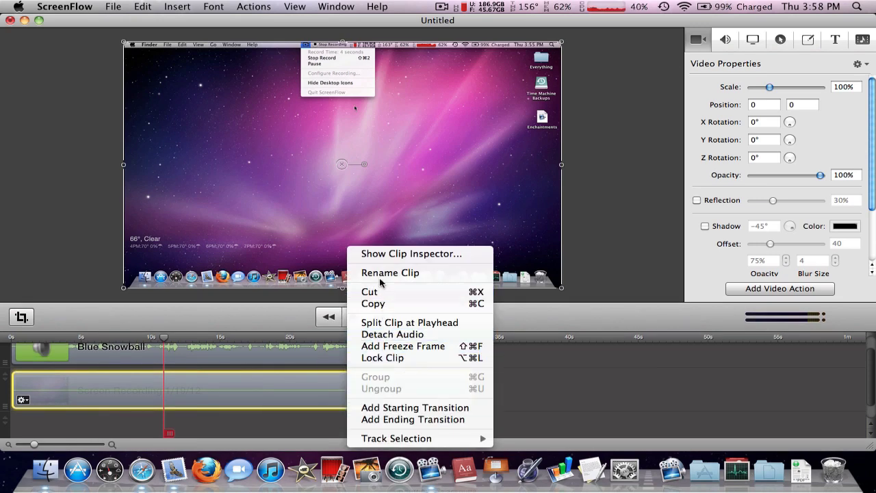
left_click(376, 326)
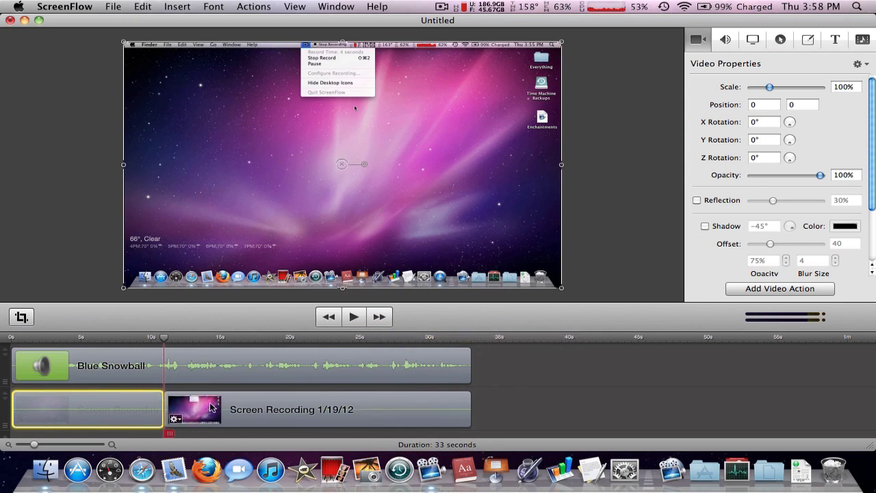
left_click_drag(163, 338, 260, 342)
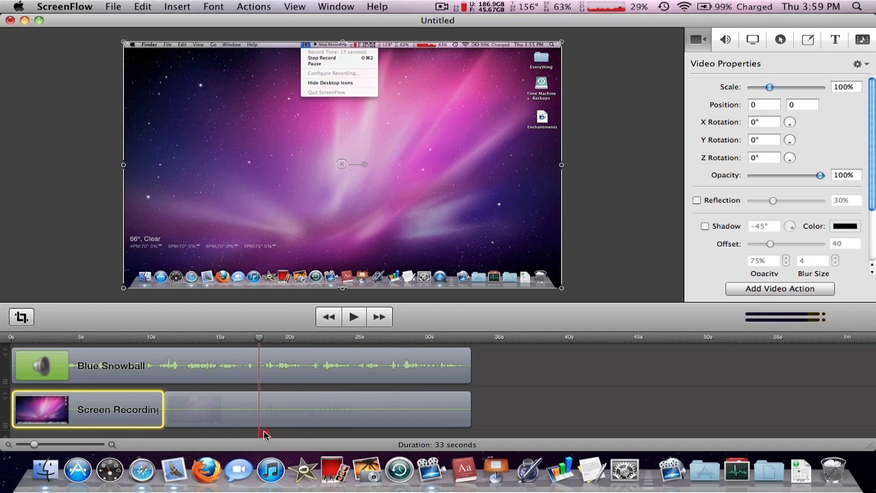
mouse_move(264, 434)
left_mouse_down()
mouse_move(306, 436)
mouse_move(219, 432)
mouse_move(264, 433)
left_mouse_up()
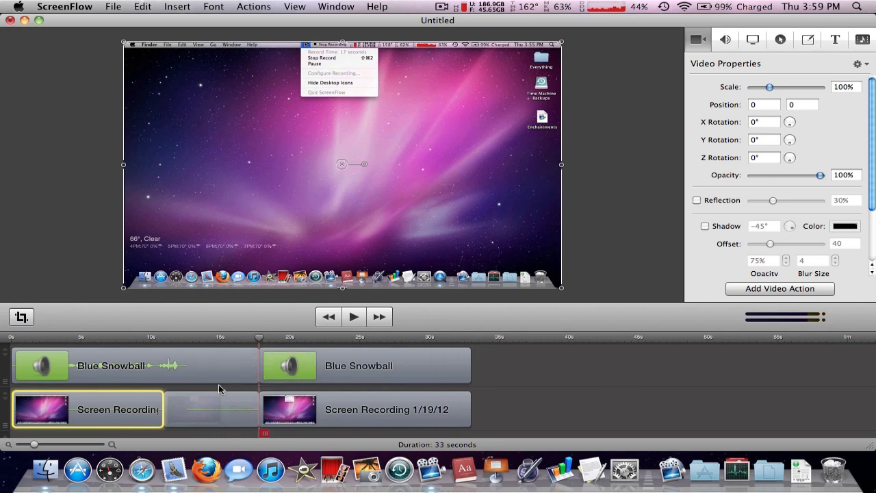
left_click(232, 404)
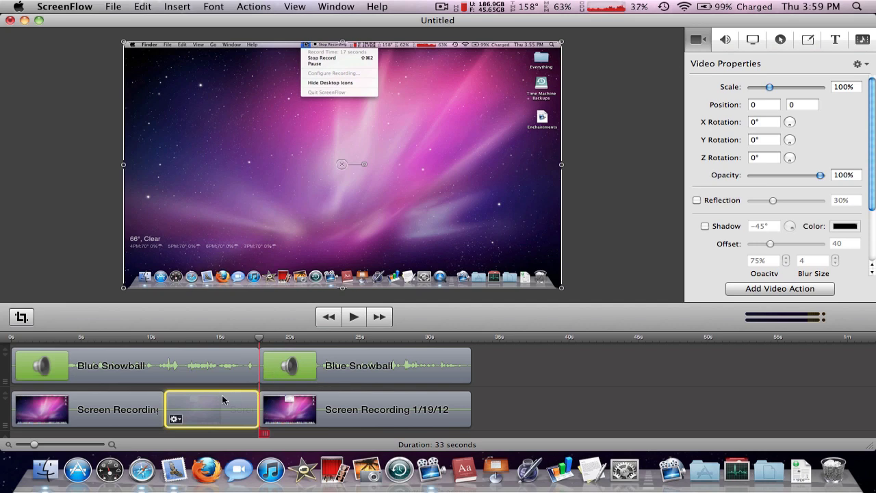
key("Delete")
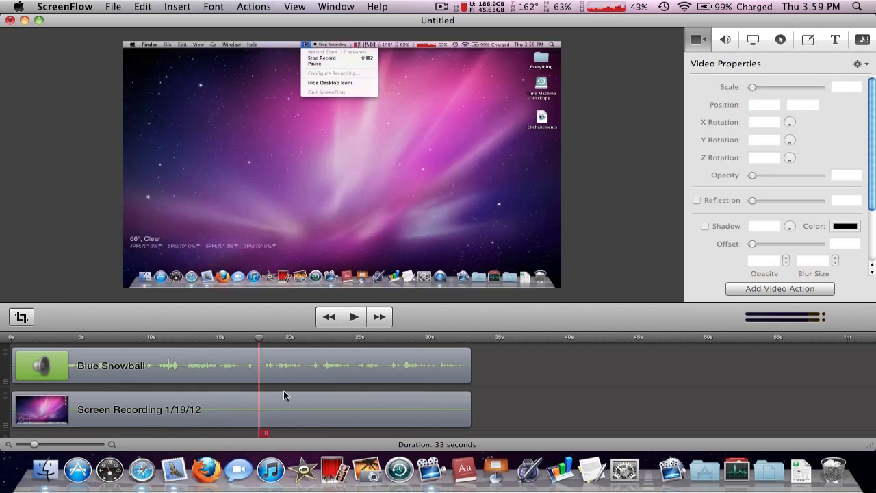
Step: Detach the Screen Recording's audio into an Audio from Screen Recording 1/19/12 clip and select it
right_click(221, 422)
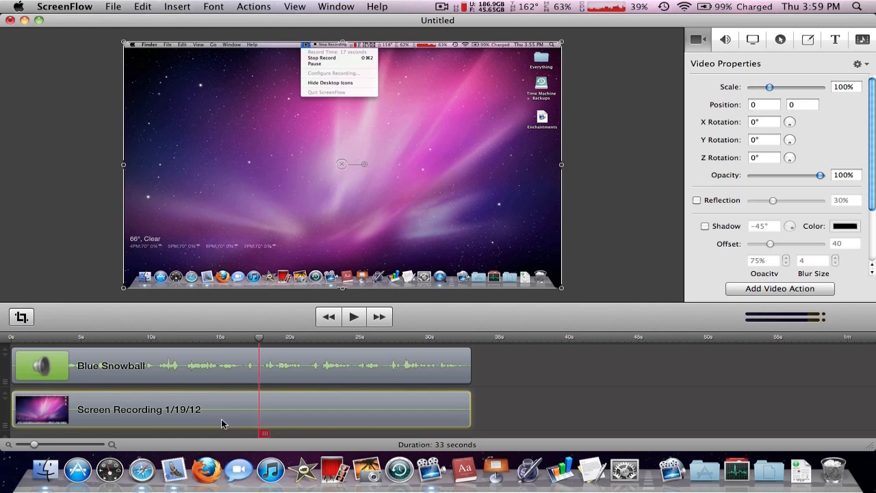
left_click(280, 334)
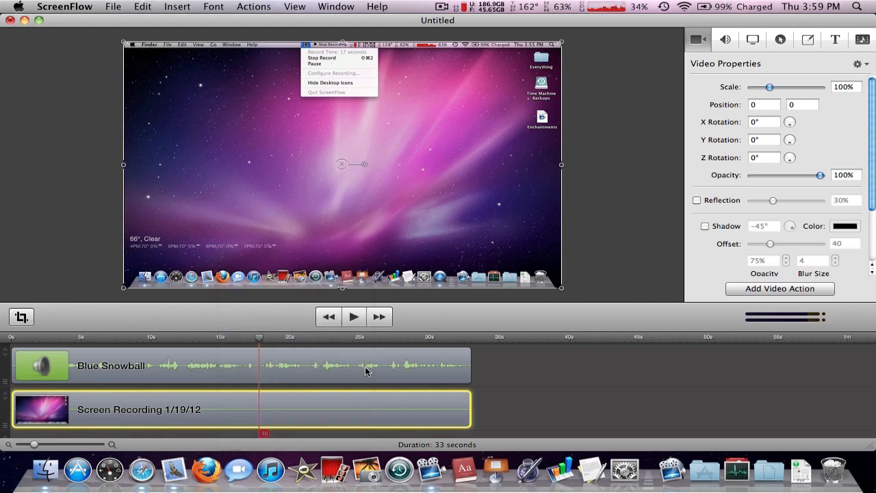
scroll(374, 382, "down", 2)
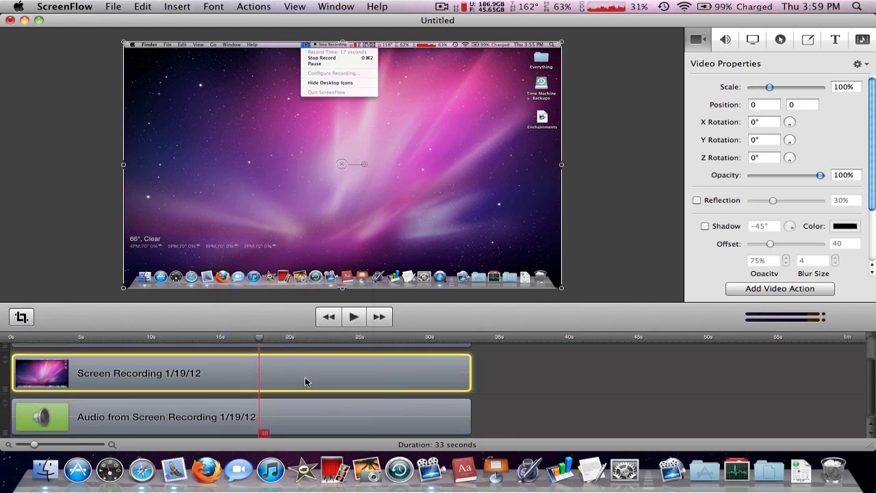
scroll(304, 375, "down", 1)
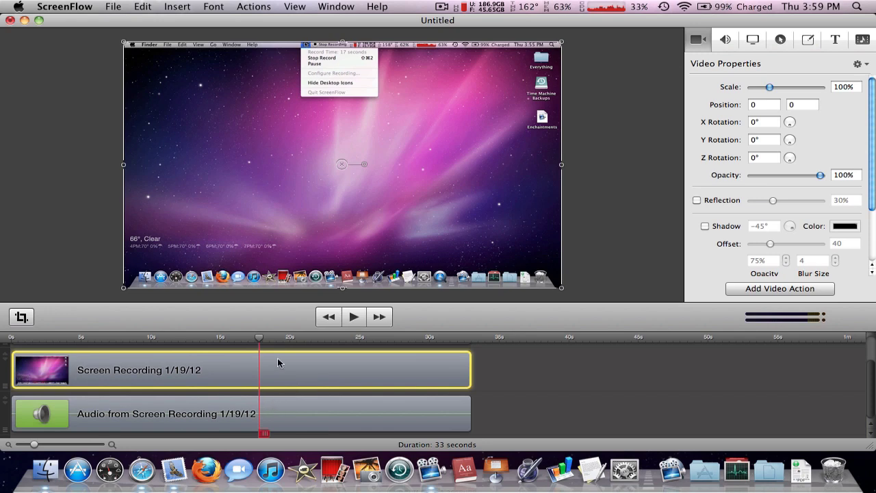
left_click(286, 405)
scroll(287, 406, "up", 2)
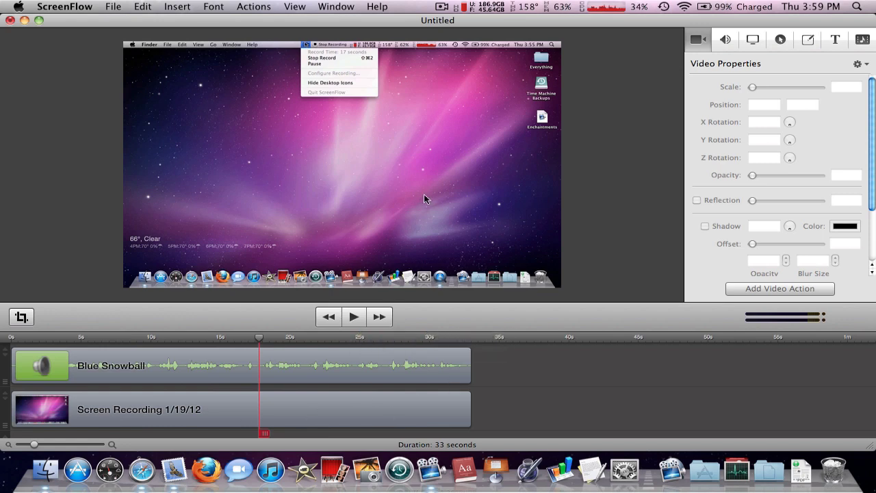
Step: In ScreenFlow Preferences, change the General Countdown from 5 to 3 seconds
left_click(74, 5)
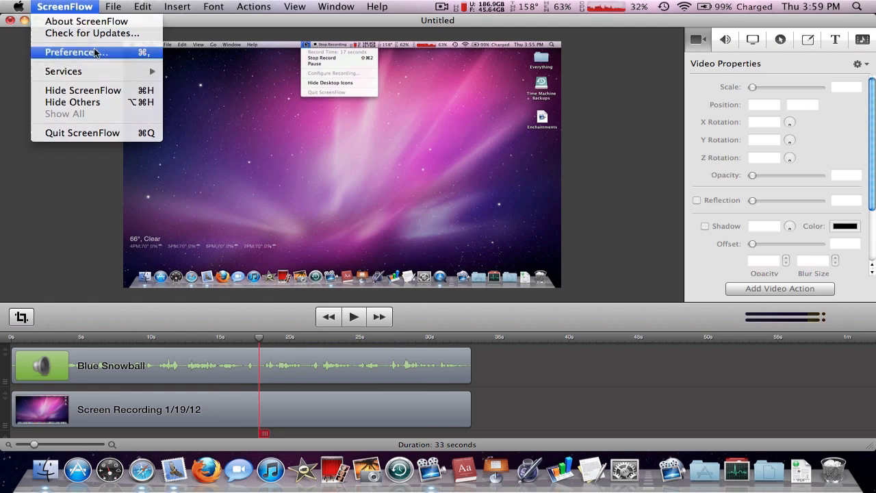
left_click(237, 80)
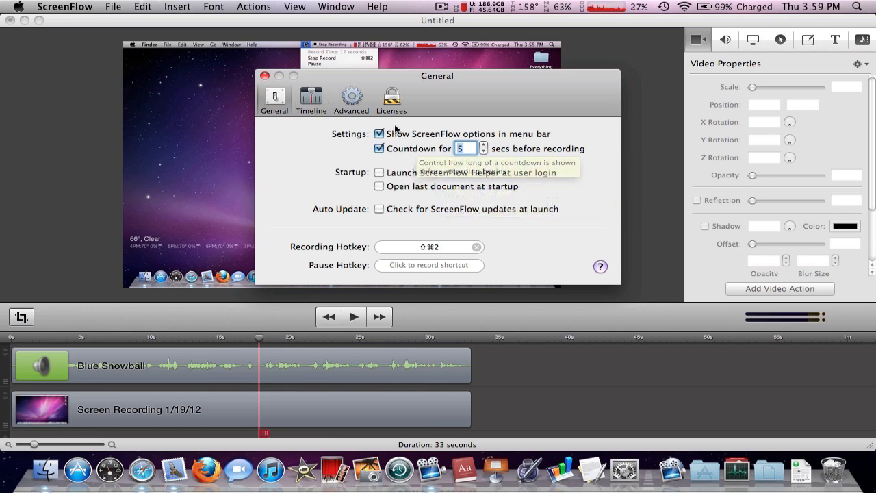
left_click(442, 7)
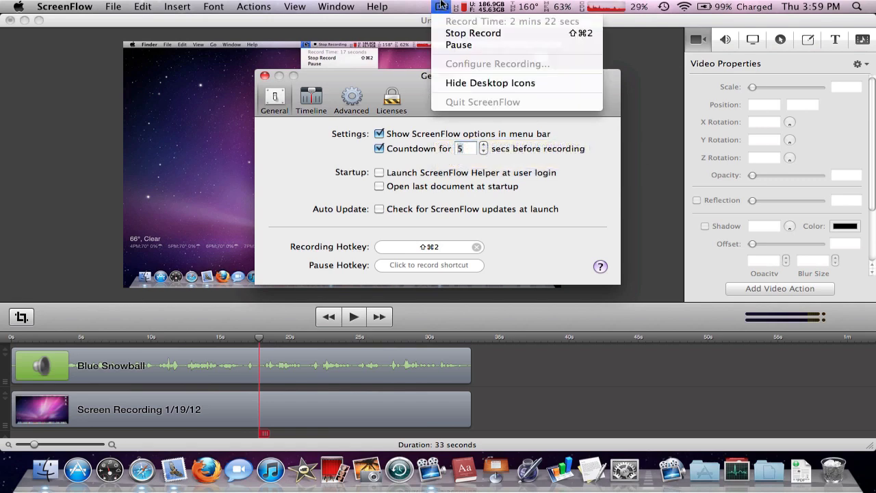
left_click(442, 7)
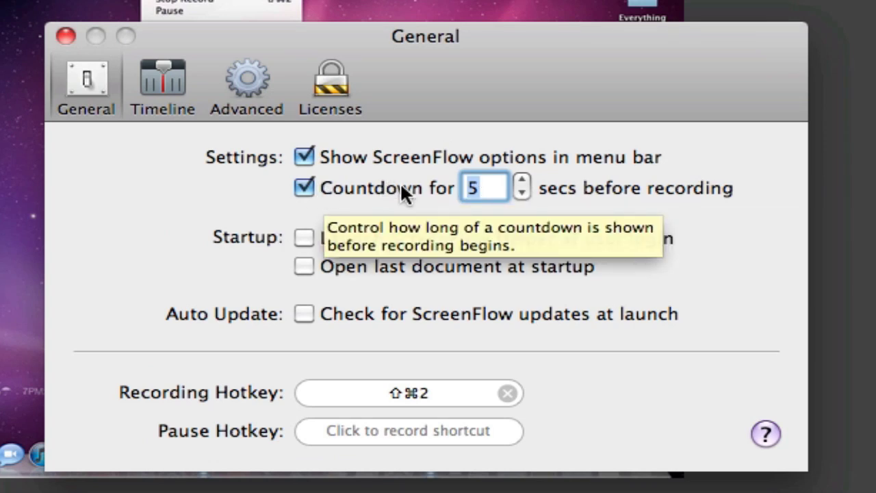
left_click(492, 190)
key("BackSpace")
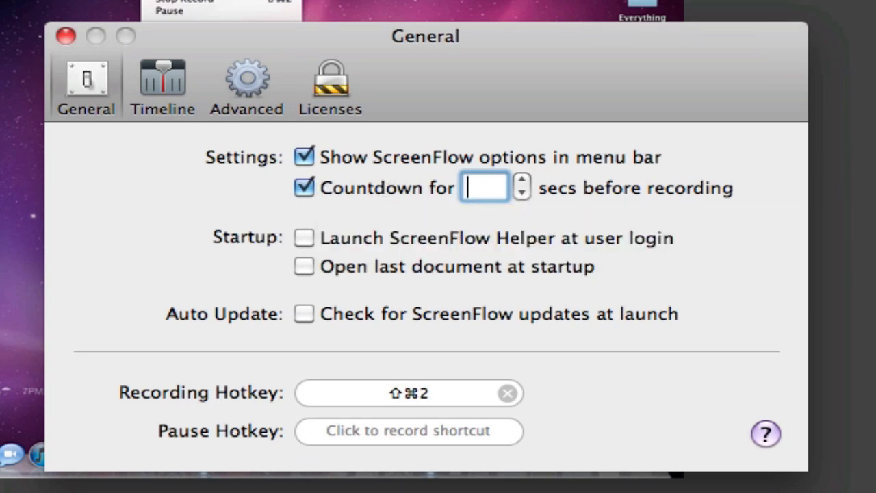
type("3")
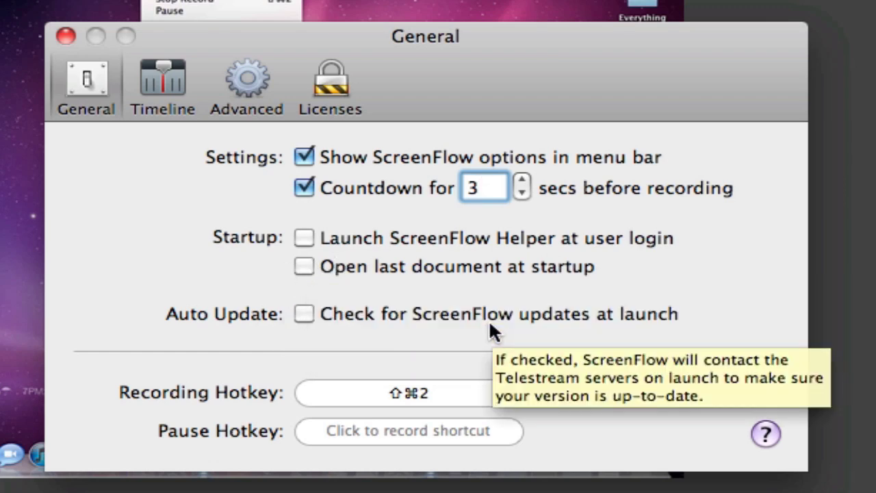
left_click(170, 106)
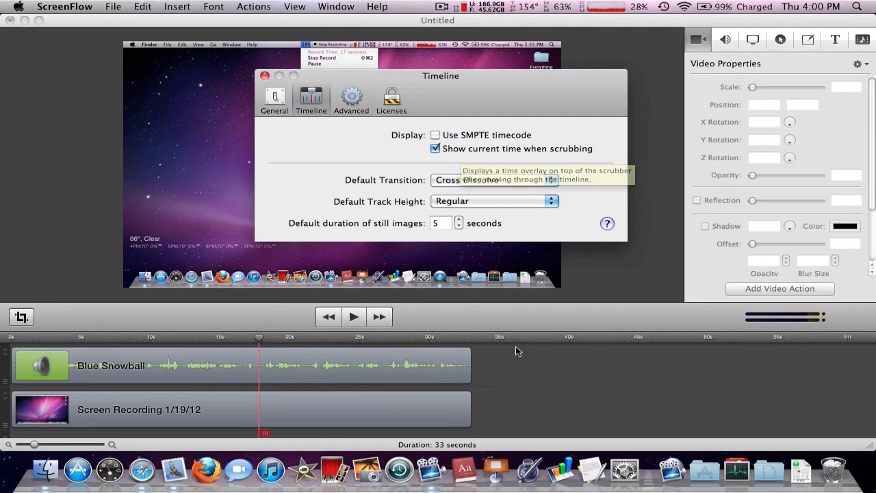
Step: Close Preferences, move the playhead to 20 seconds, and reopen Preferences
key("super+w")
mouse_move(278, 338)
left_mouse_down()
mouse_move(293, 338)
mouse_move(285, 329)
left_mouse_up()
left_click(65, 6)
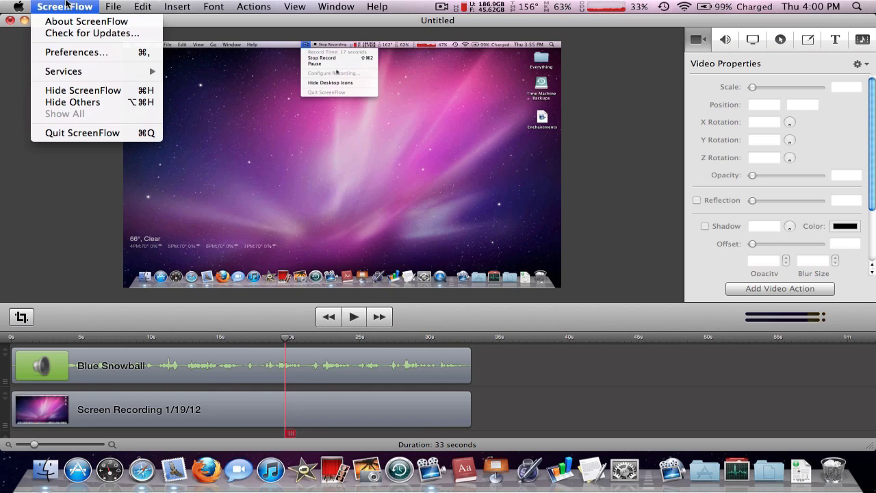
left_click(106, 54)
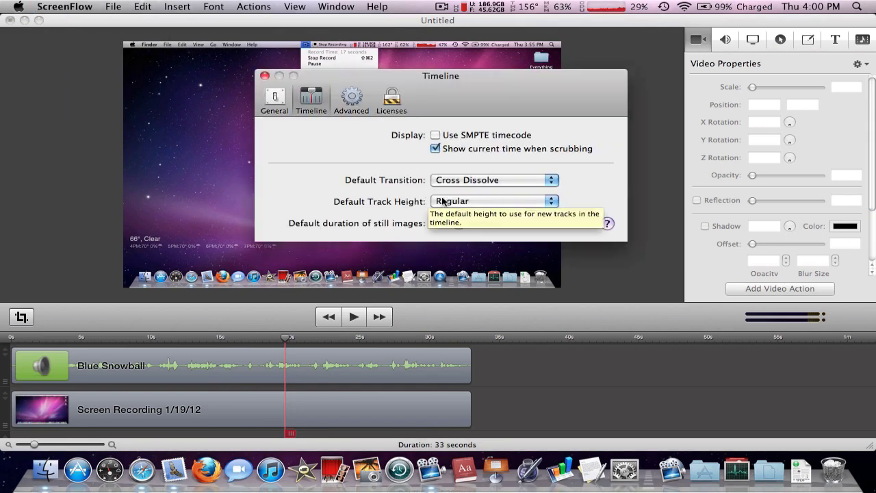
Step: Keep Cross Dissolve as default transition and Regular track height, then view the Advanced preferences
left_click(453, 179)
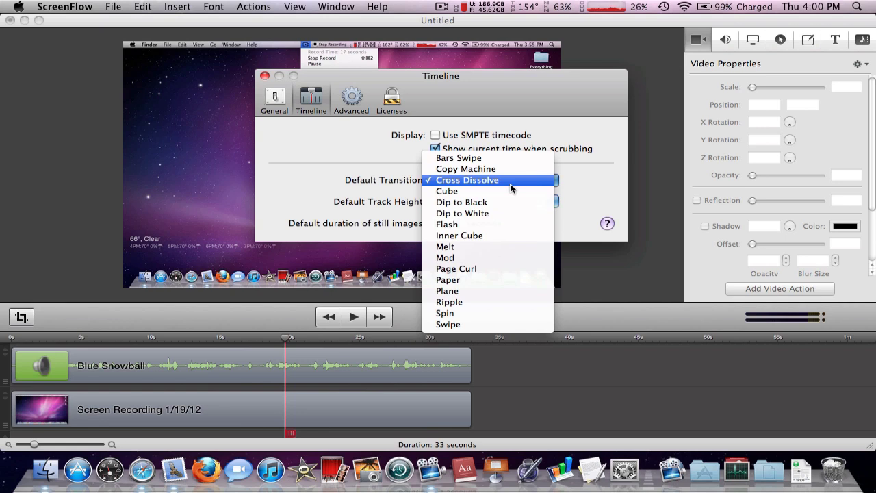
left_click(570, 162)
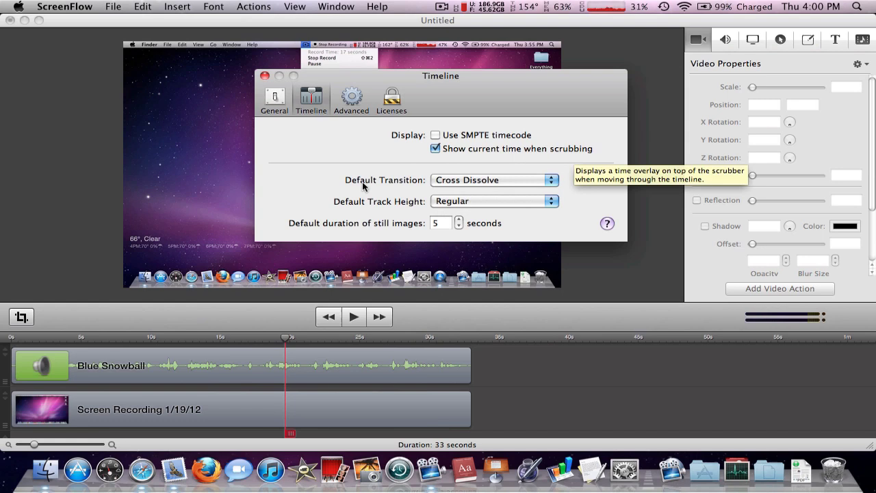
right_click(352, 358)
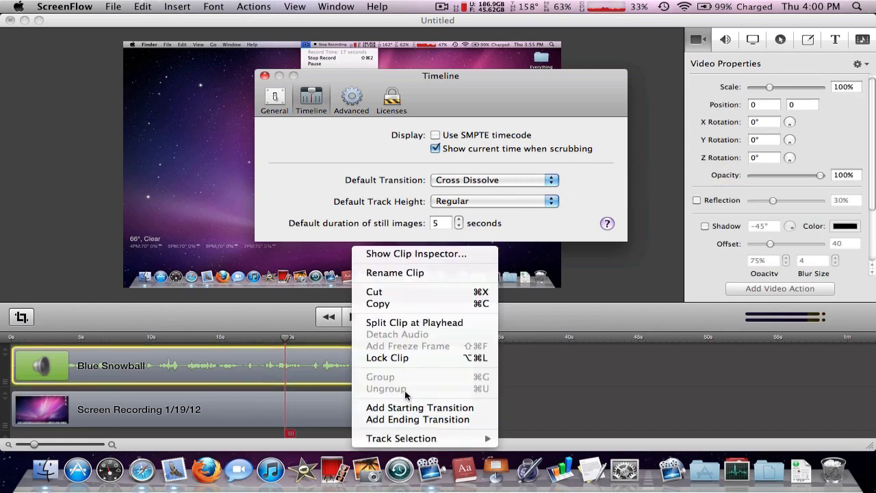
left_click(404, 198)
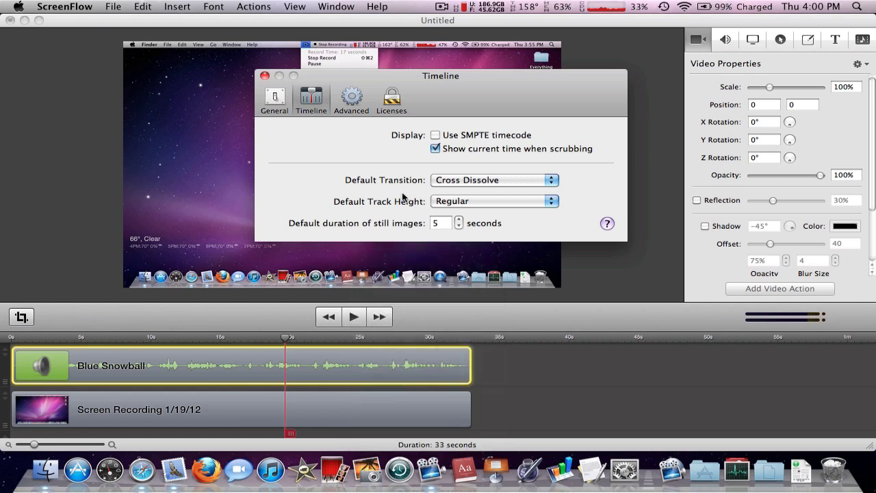
left_click(441, 201)
left_click(399, 190)
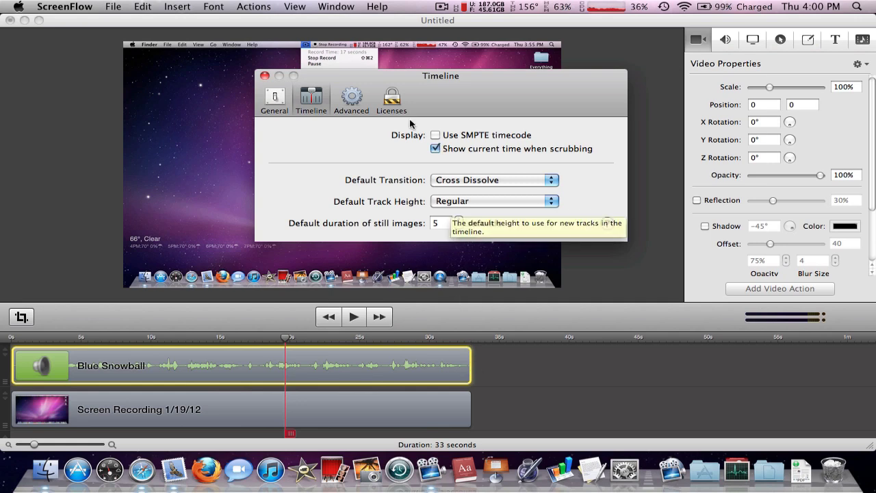
left_click(351, 99)
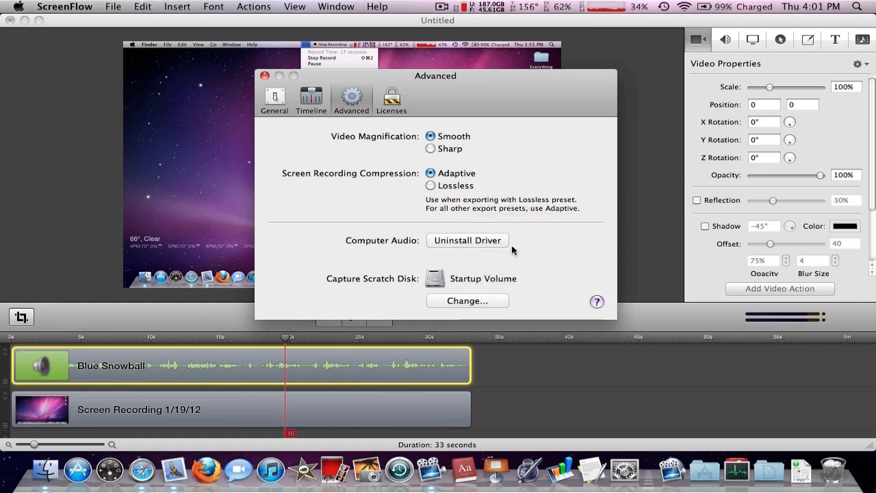
left_click(265, 75)
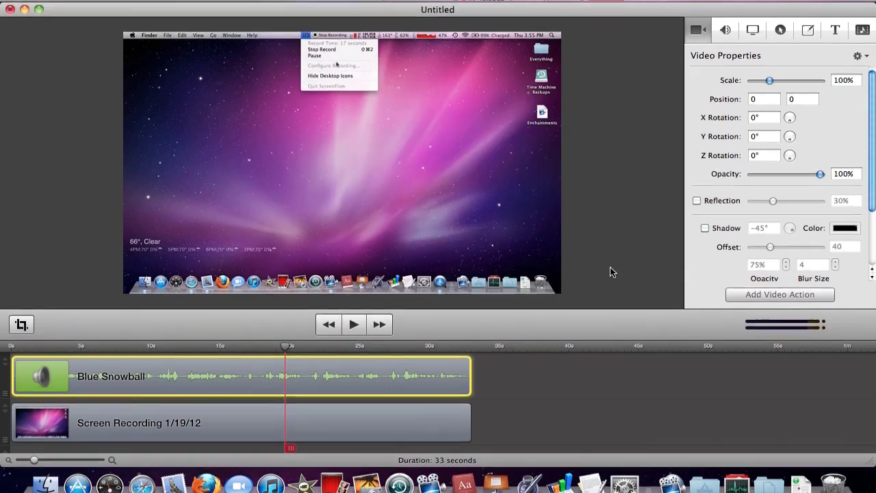
left_click(610, 272)
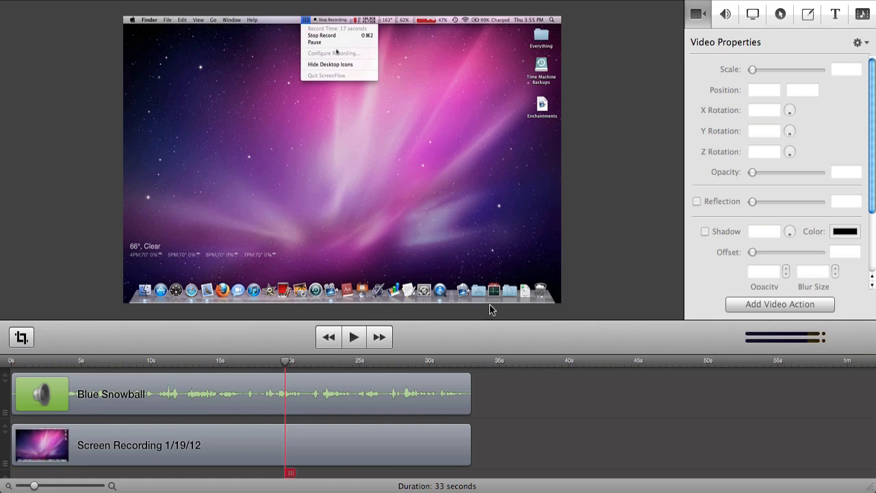
left_click(386, 450)
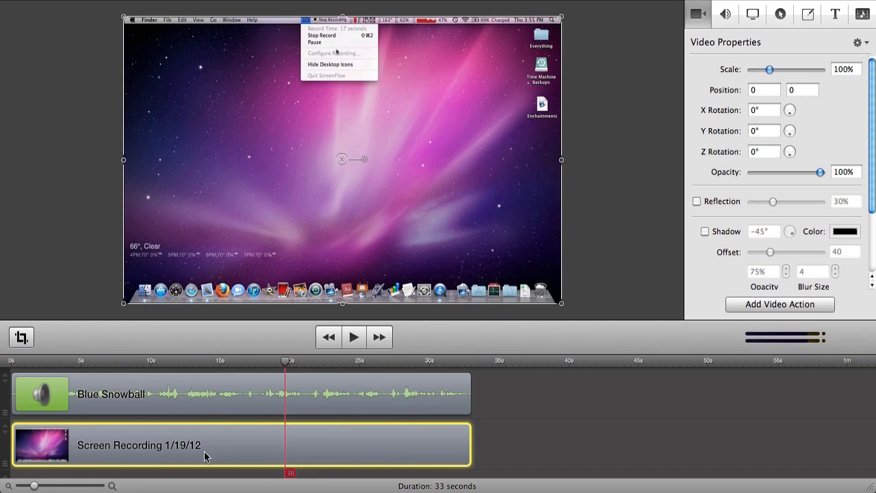
right_click(286, 396)
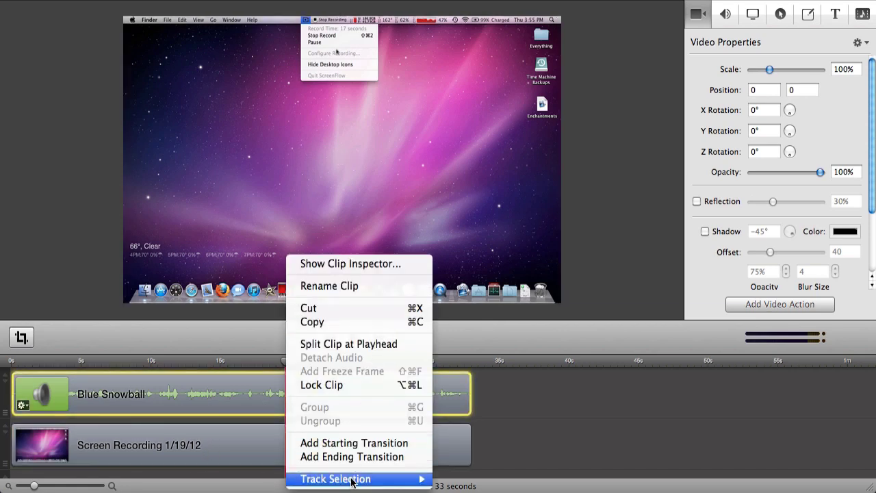
left_click(515, 452)
left_click(442, 435)
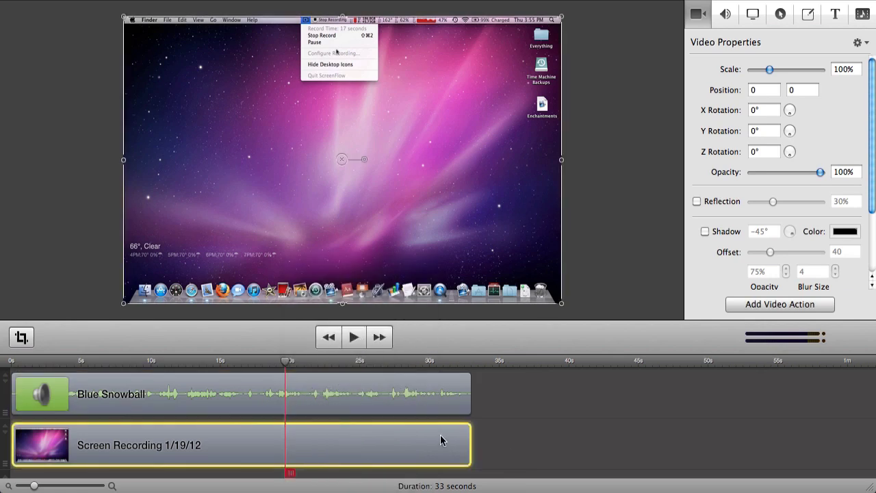
double_click(440, 435)
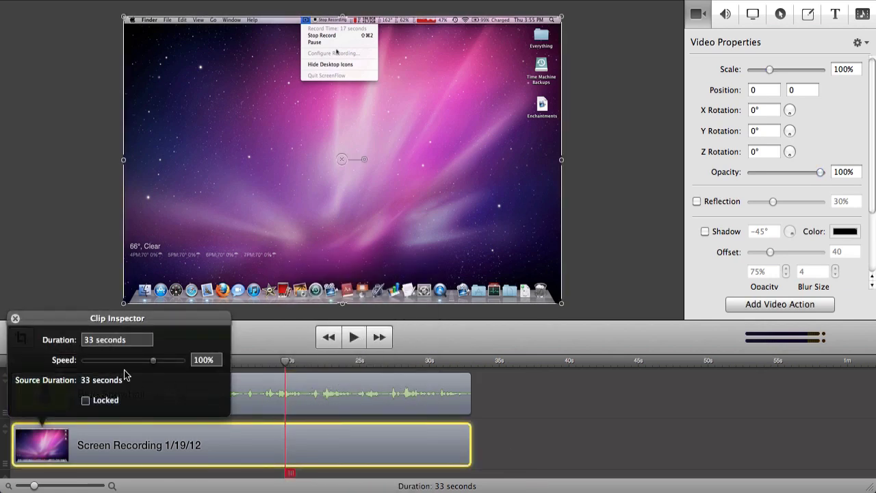
left_click(15, 319)
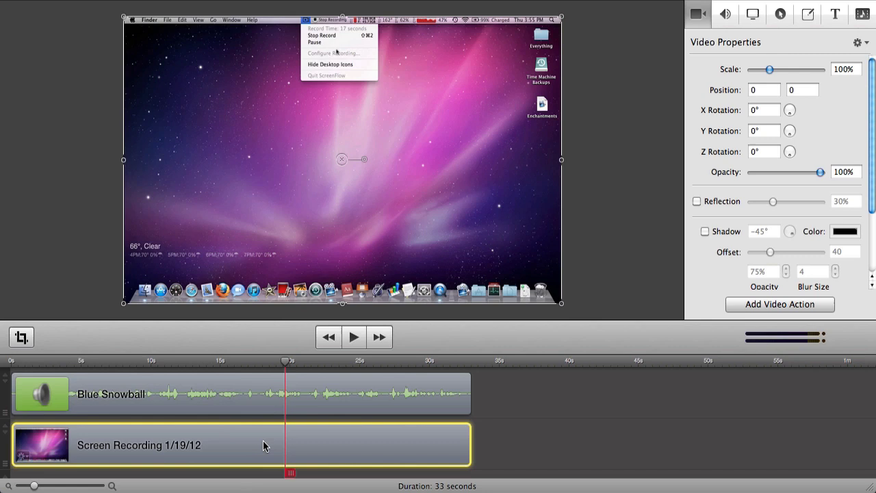
Step: Split the Screen Recording clip at about 22 and 28 seconds
left_click(326, 361)
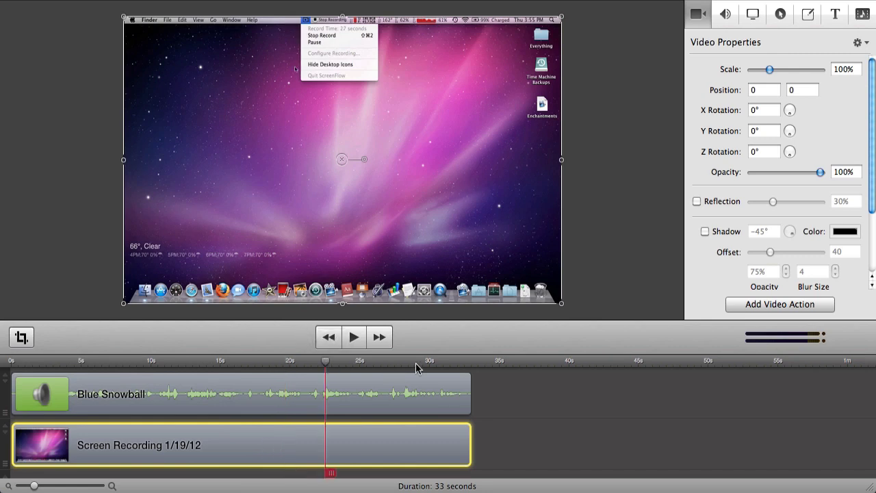
left_click(426, 361)
left_click(324, 362)
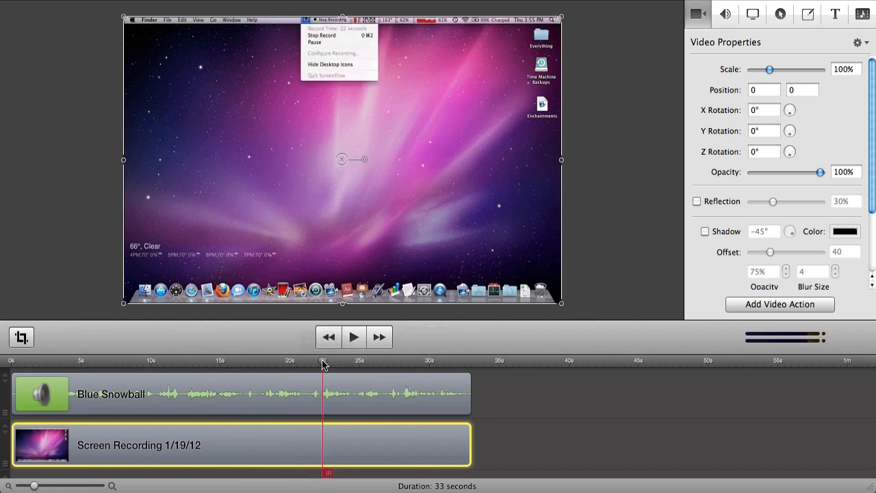
right_click(339, 453)
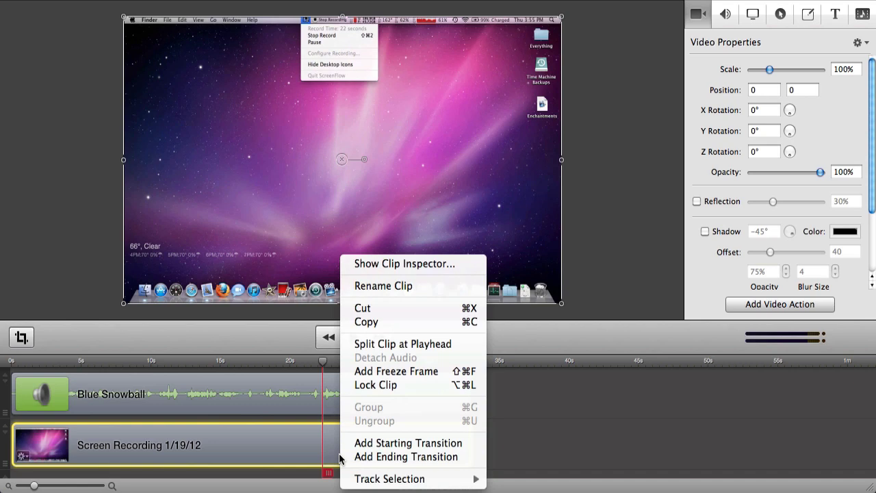
left_click(408, 345)
left_click(404, 361)
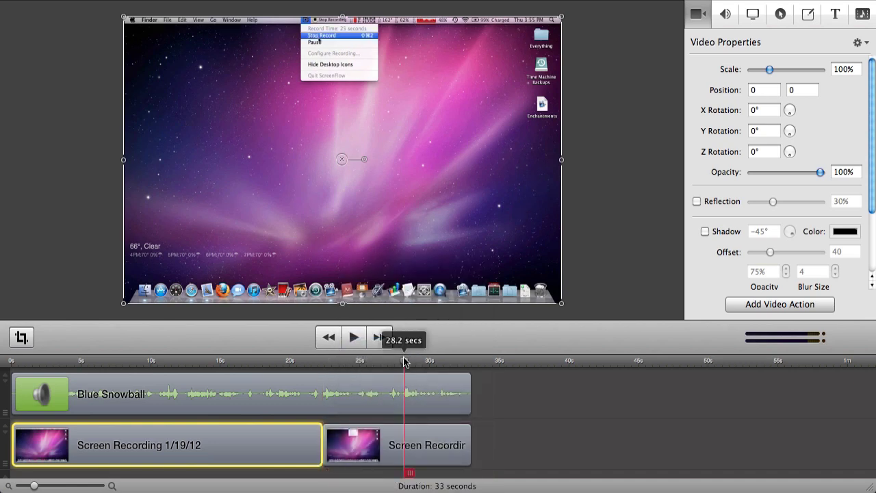
right_click(404, 445)
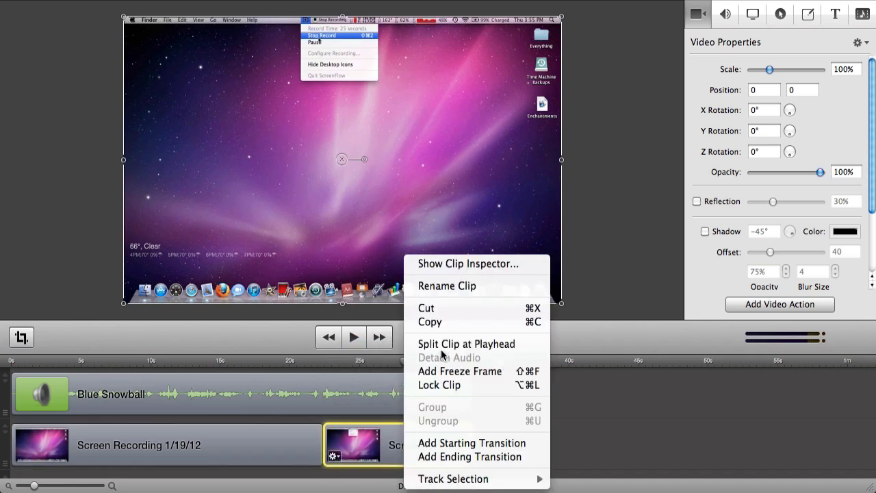
left_click(441, 345)
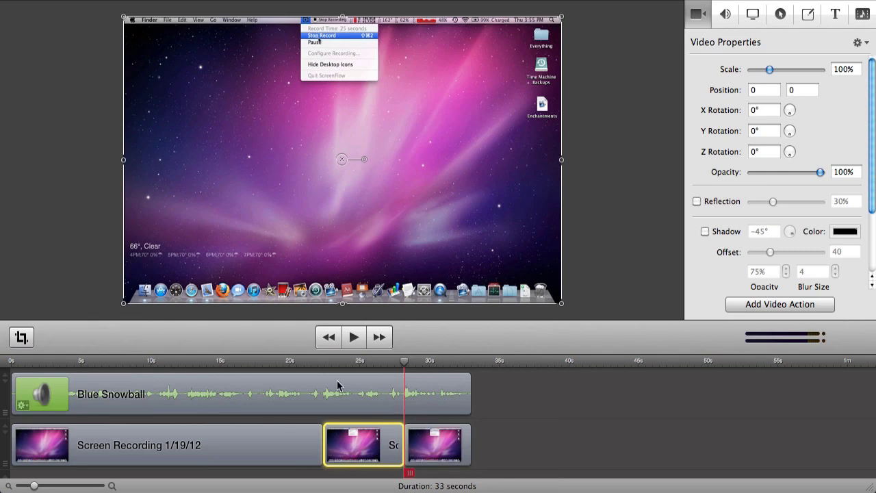
Step: Split the Blue Snowball audio at about 22 and 28 seconds
left_click(322, 362)
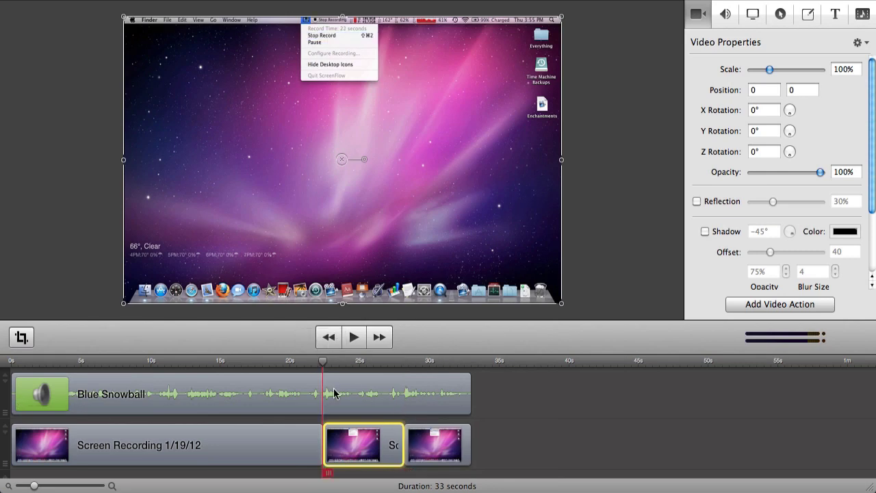
right_click(334, 394)
left_click(373, 344)
right_click(400, 393)
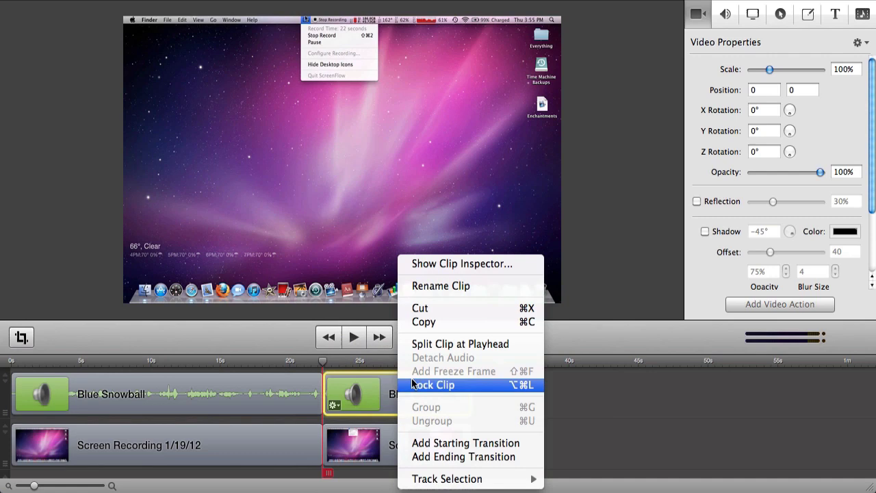
left_click(390, 368)
left_click(404, 362)
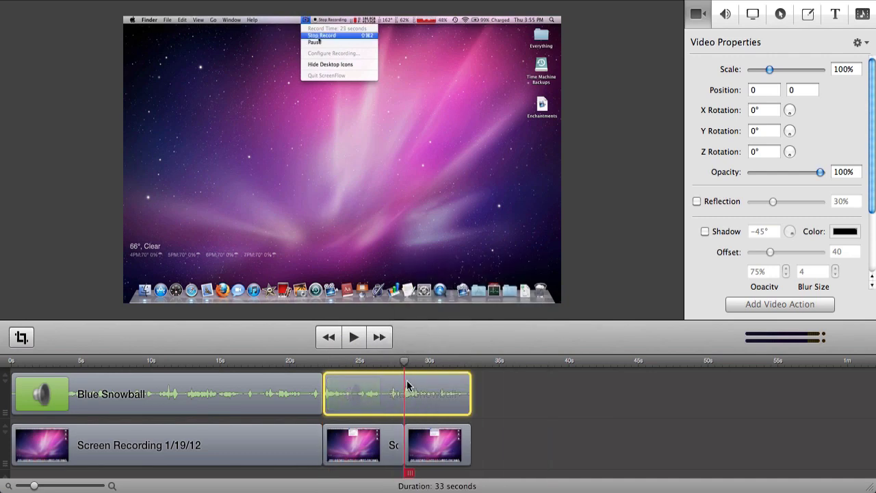
right_click(409, 394)
left_click(434, 360)
right_click(431, 379)
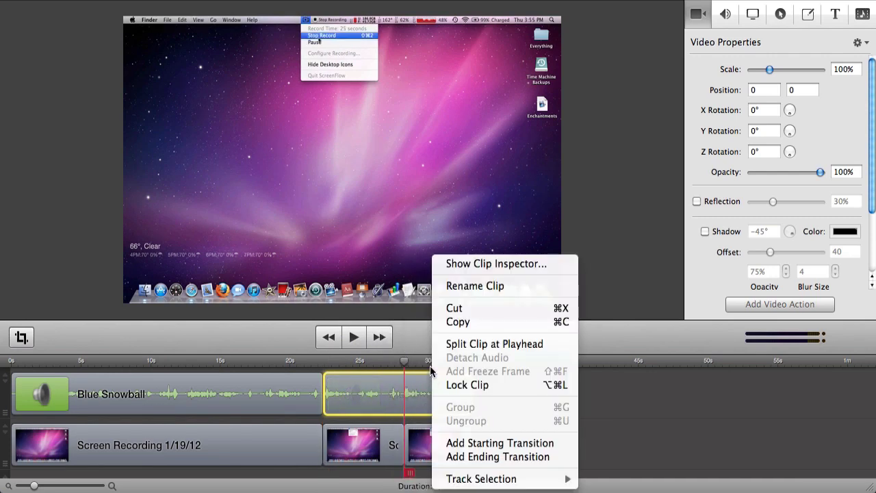
left_click(451, 343)
left_click(532, 406)
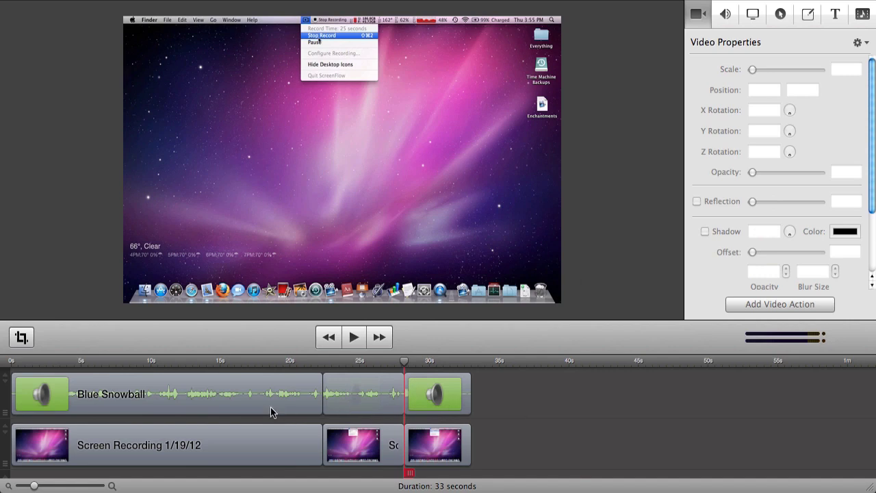
Step: Undo an accidental split of both clips near 1 second, then select the middle recording piece
left_click(230, 361)
left_click(30, 361)
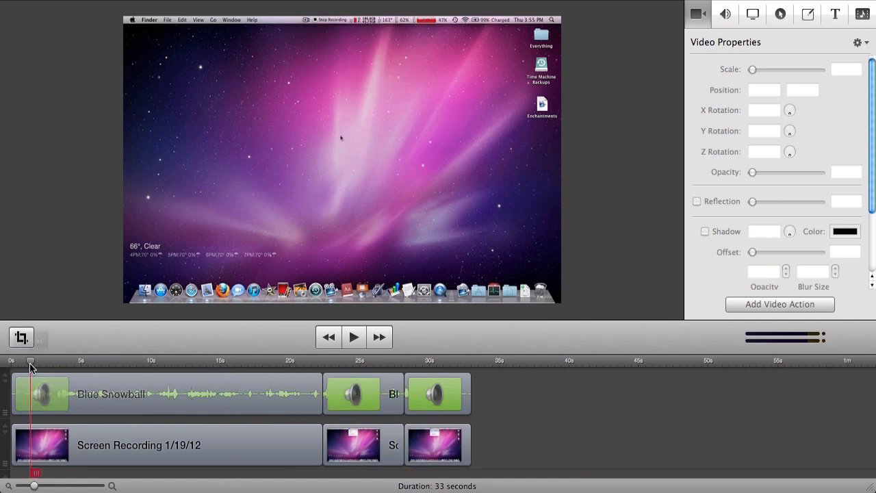
left_click(48, 393)
left_click(58, 438, "shift")
right_click(60, 441)
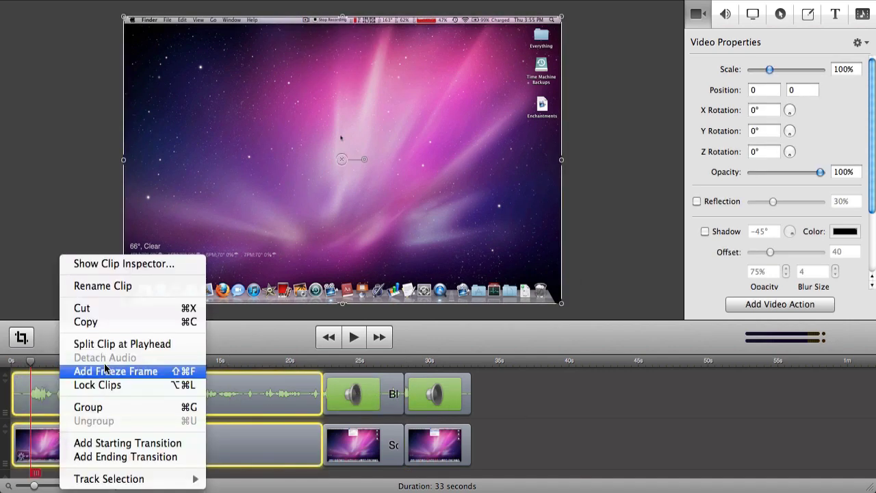
left_click(114, 350)
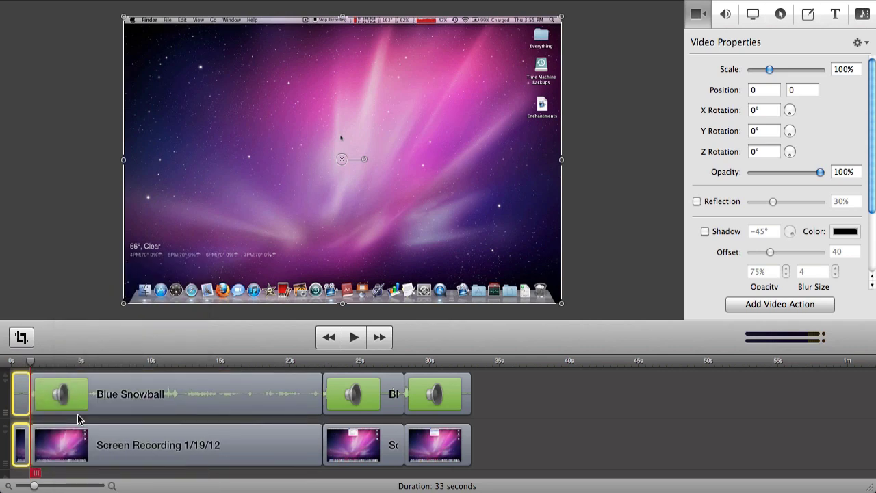
key("super+z")
left_click(394, 360)
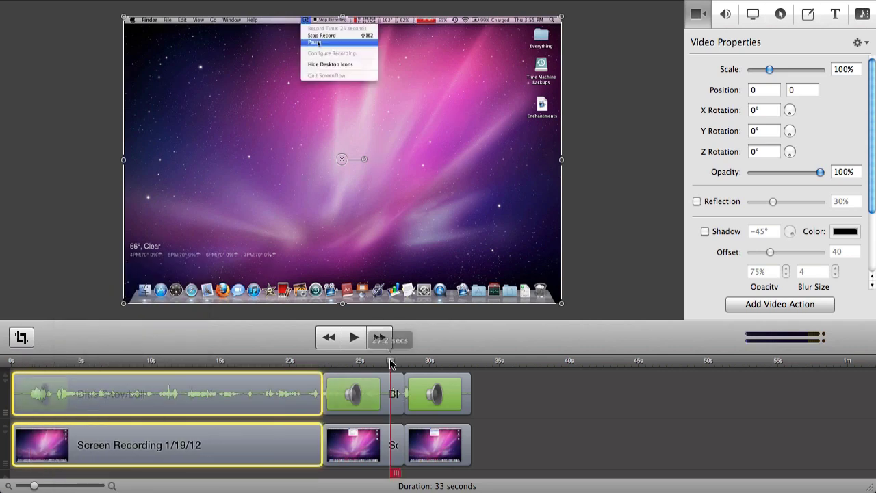
left_click(367, 373)
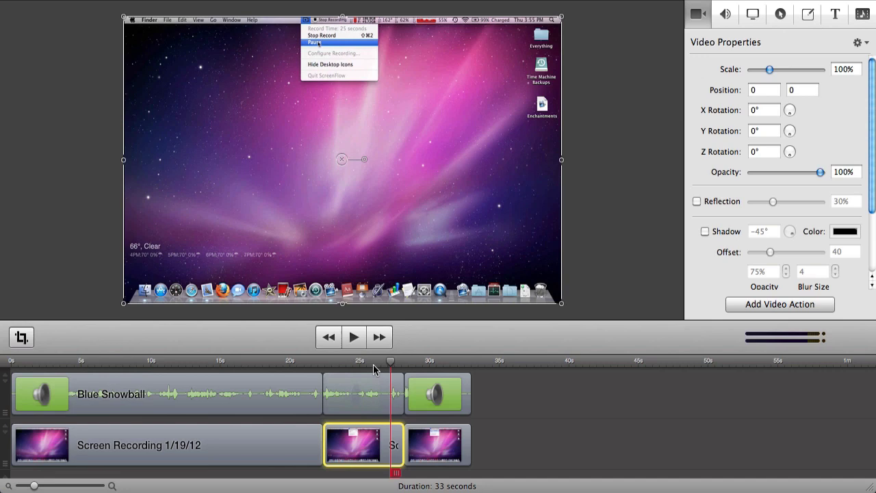
Step: Set the middle Screen Recording and Blue Snowball pieces to 200% speed, then play back that section
double_click(388, 448)
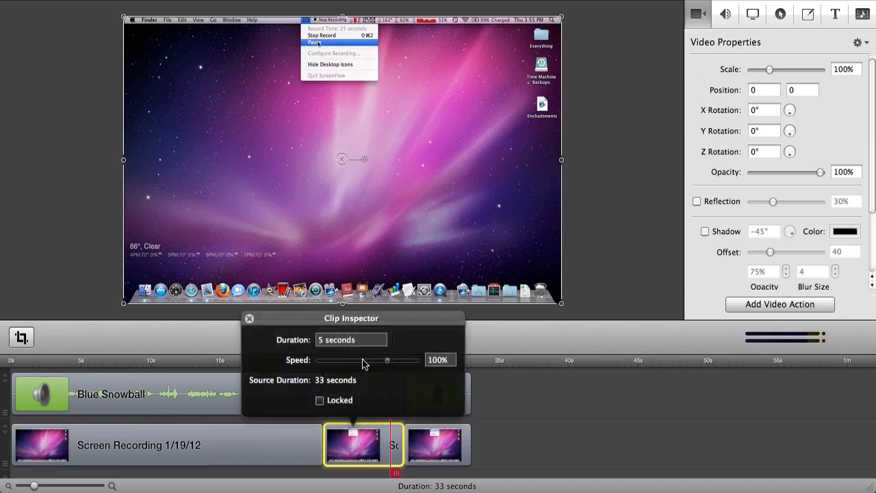
mouse_move(363, 363)
left_mouse_down()
mouse_move(317, 362)
mouse_move(327, 370)
mouse_move(432, 364)
mouse_move(361, 361)
left_mouse_up()
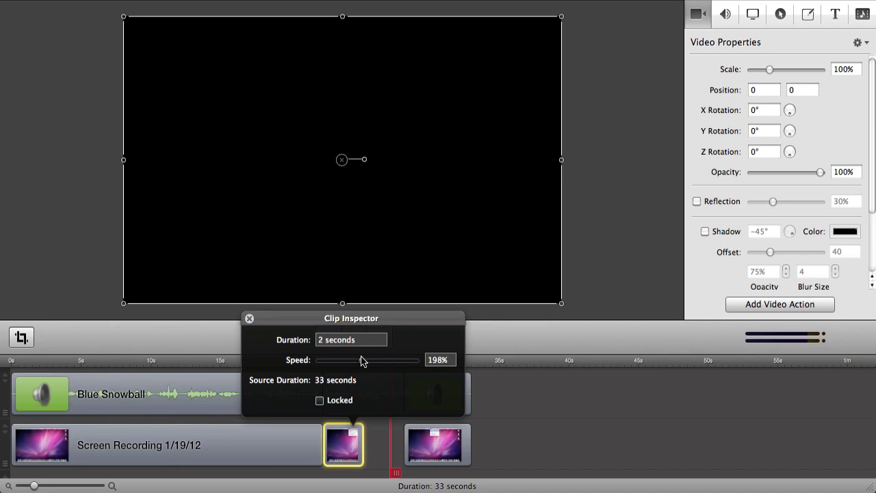
left_click(249, 319)
left_click(357, 390)
double_click(357, 390)
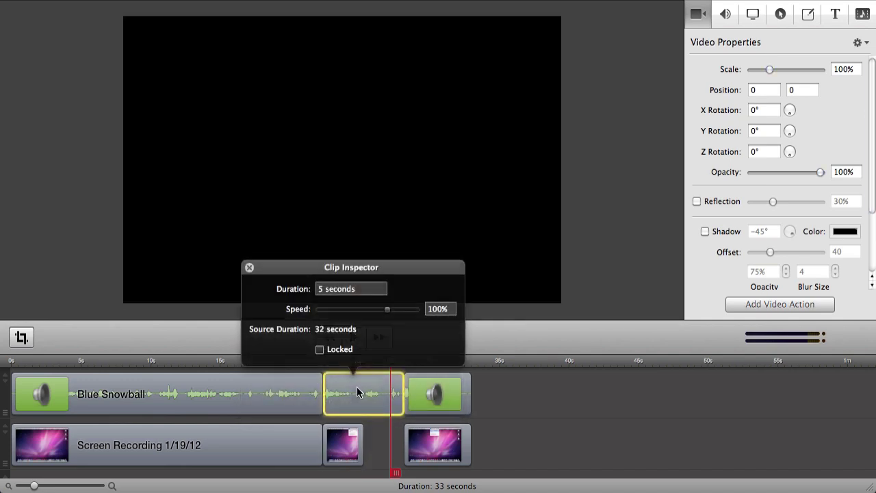
left_click_drag(345, 309, 362, 314)
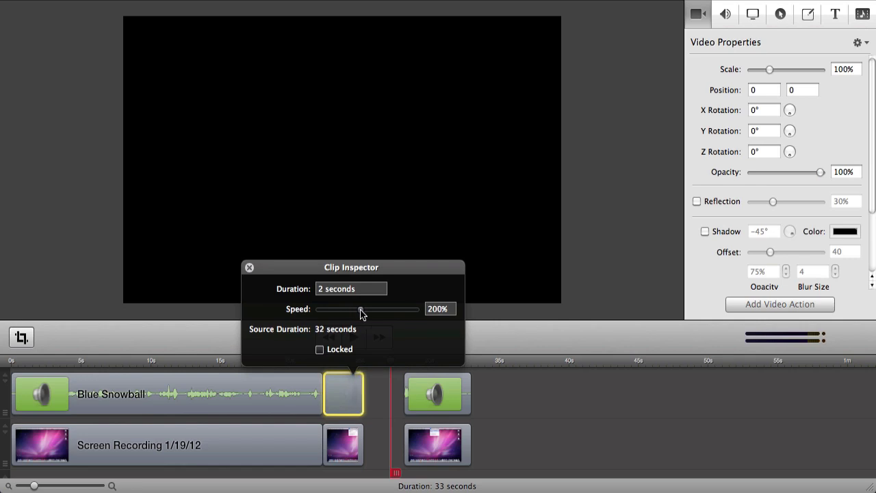
left_click(249, 267)
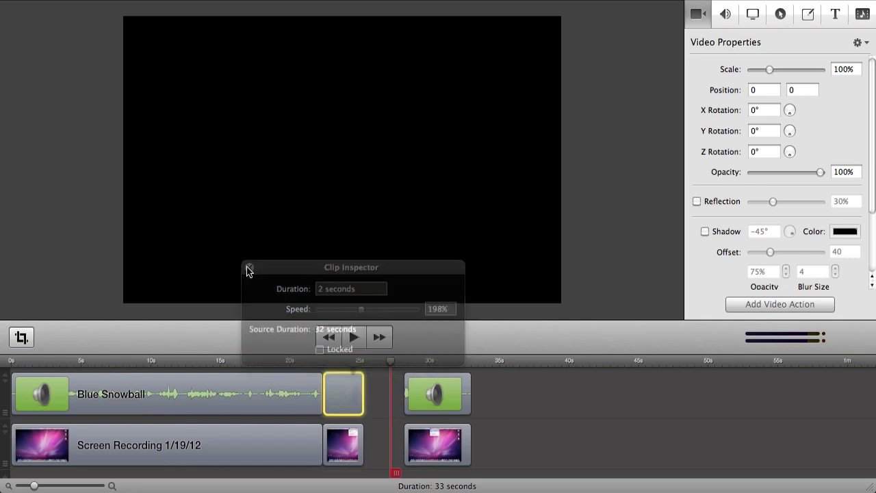
left_click(322, 363)
key("space")
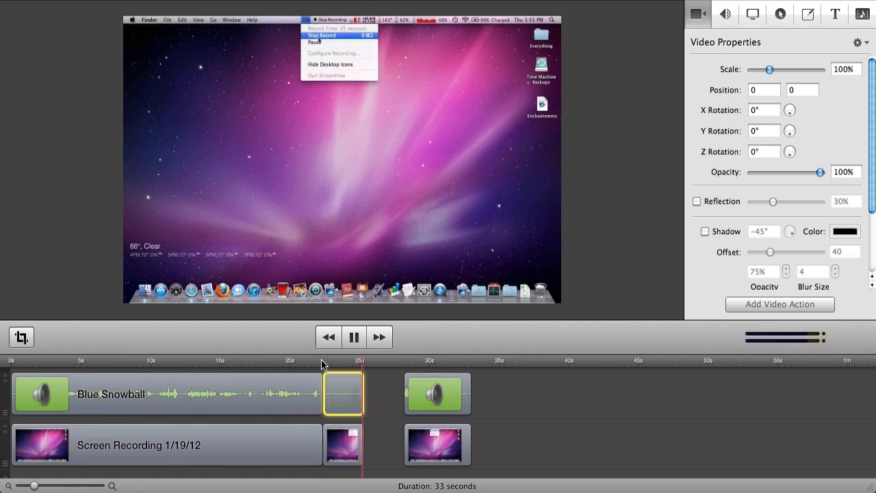
Step: Stop playback and delete the short leftover audio piece
key("space")
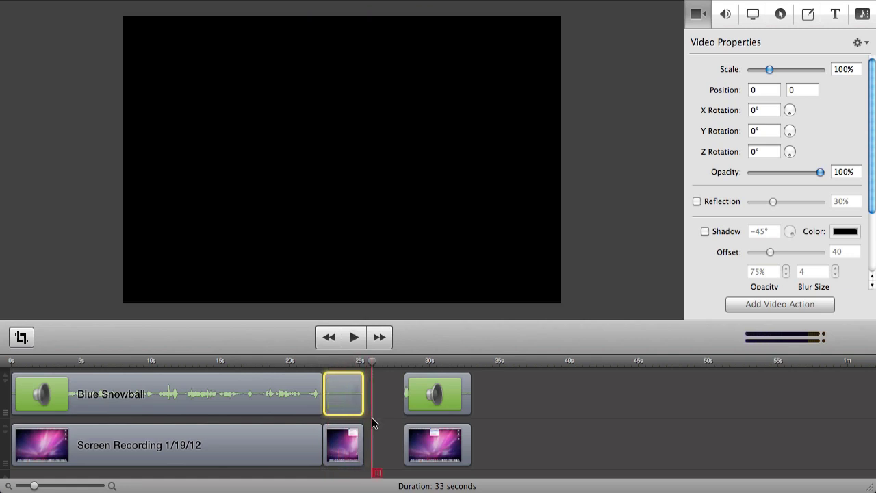
left_click(373, 423)
left_click(347, 394)
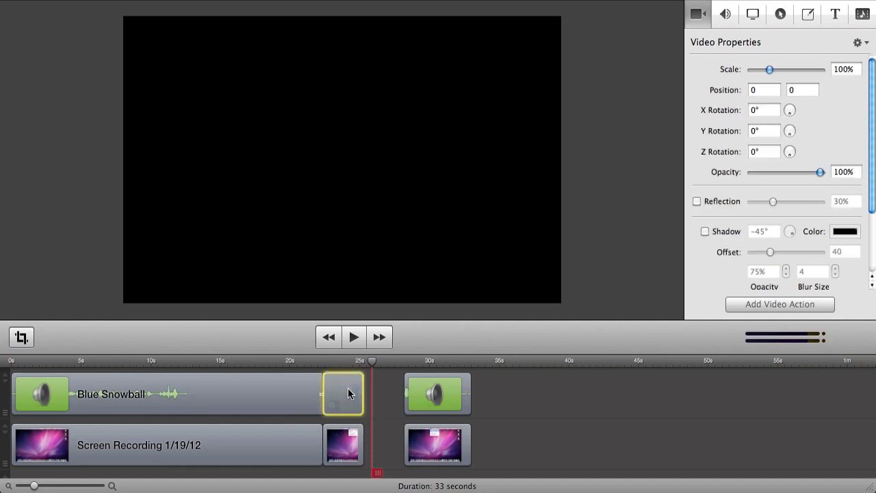
key("Delete")
Step: Preview from about 21 s, then undo the clip move, speed changes and splits back to single clips
left_click(324, 360)
key("space")
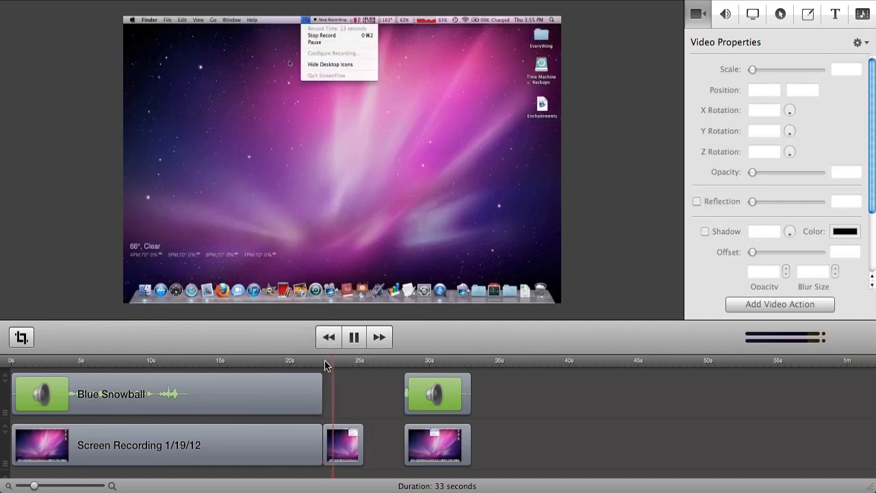
key("space")
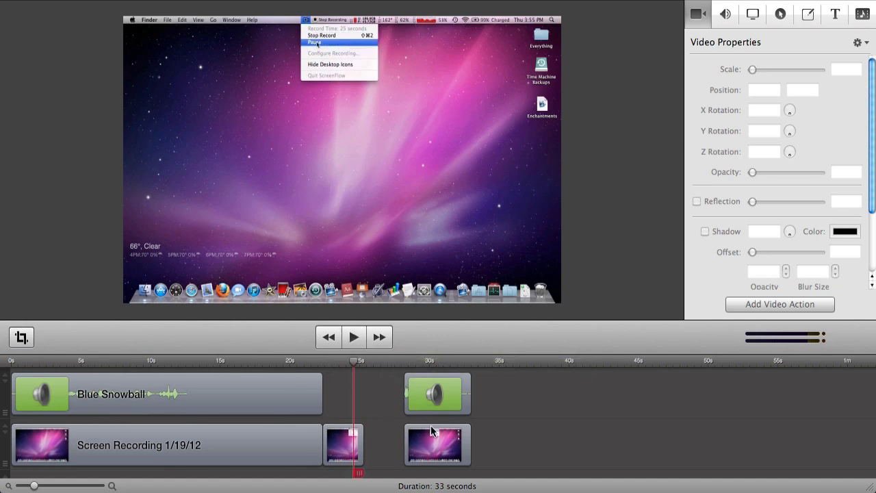
left_click_drag(432, 430, 403, 436)
key("super+z")
key("super+z")
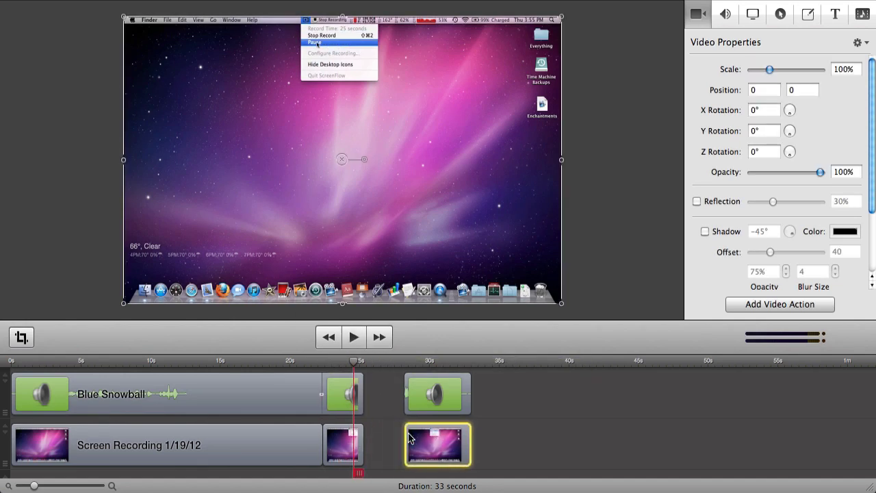
key("super+z")
key("super+z")
key("super+z")
key("super+z")
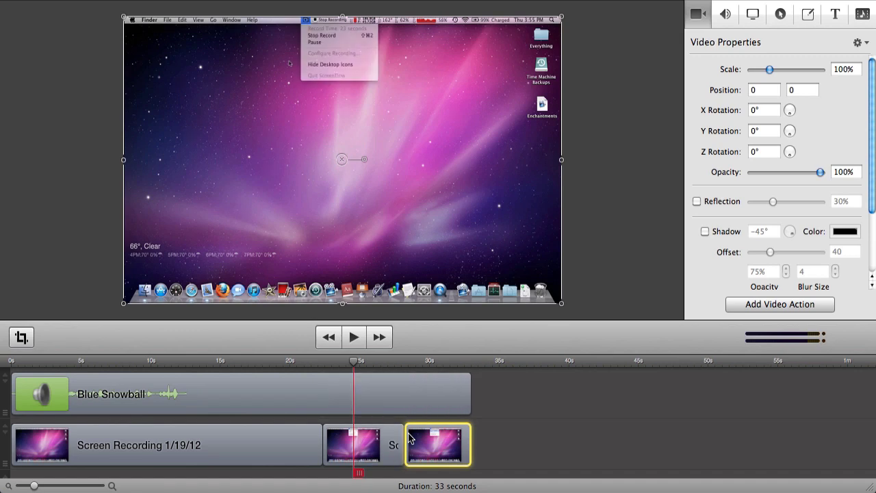
key("super+z")
key("super+z")
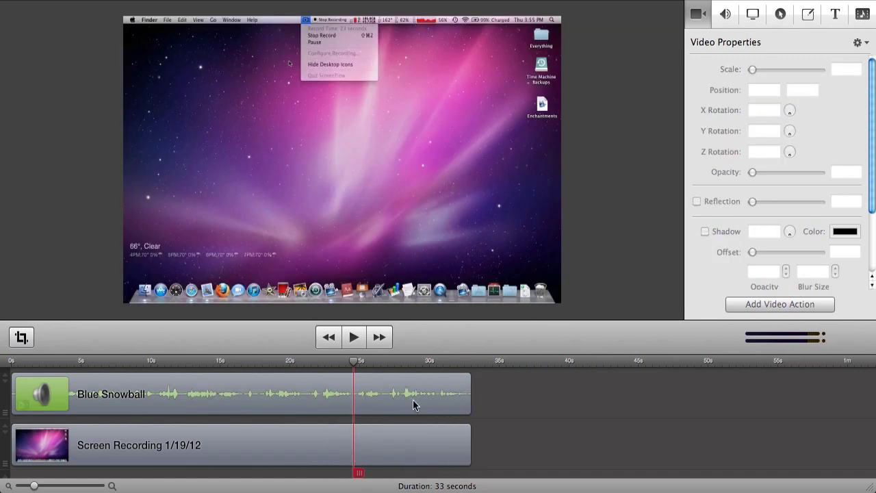
left_click(413, 437)
right_click(412, 433)
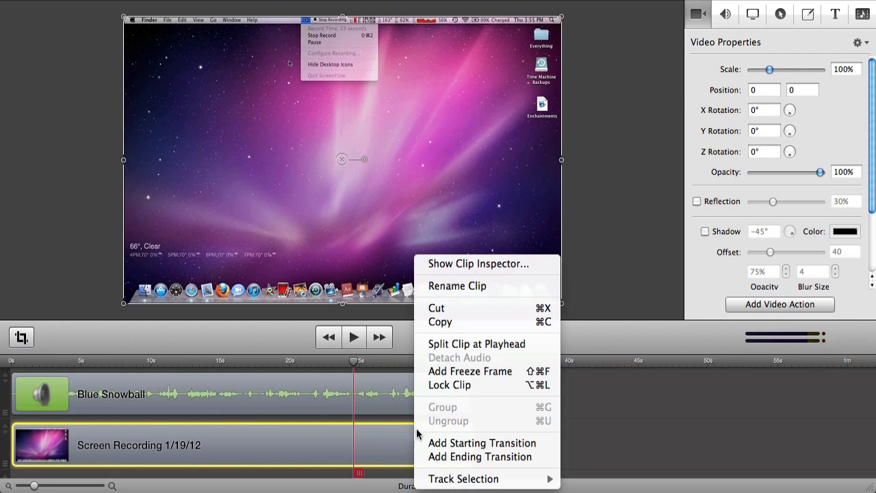
left_click(451, 386)
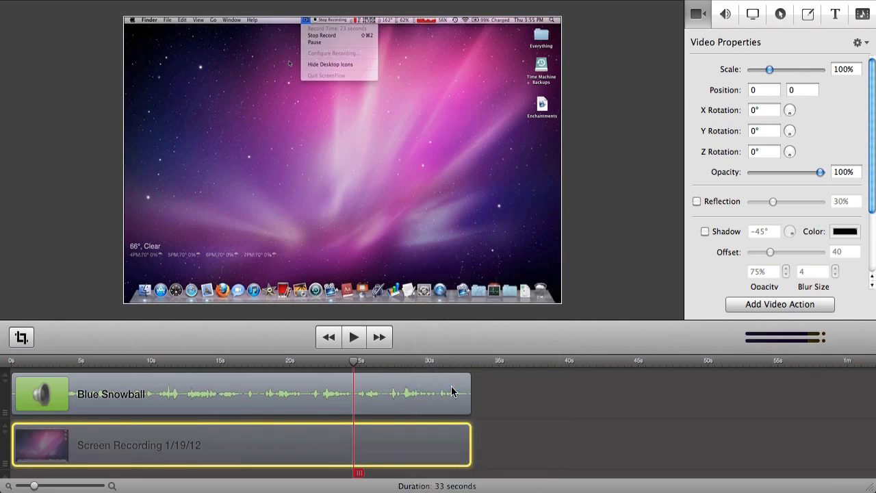
left_click(323, 364)
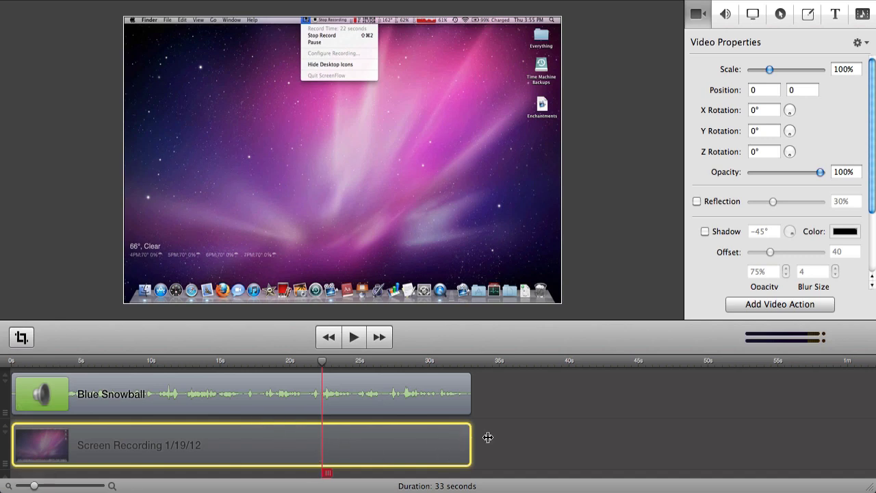
right_click(421, 440)
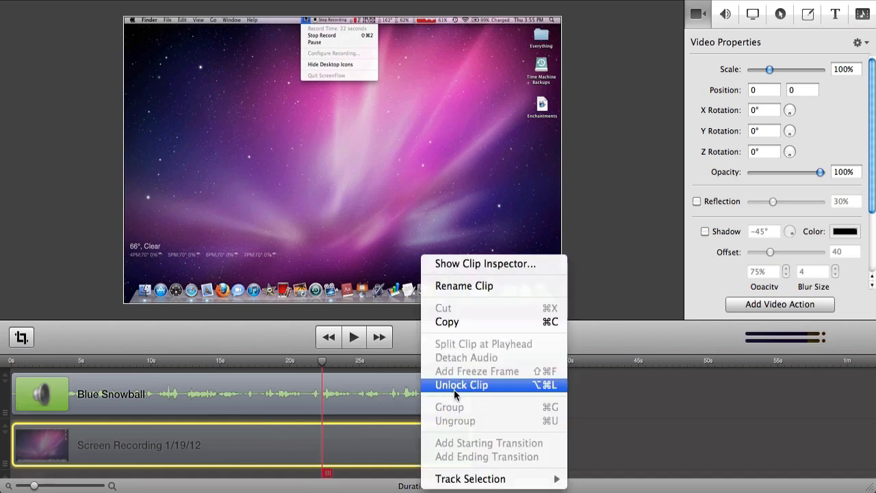
left_click(451, 386)
right_click(420, 462)
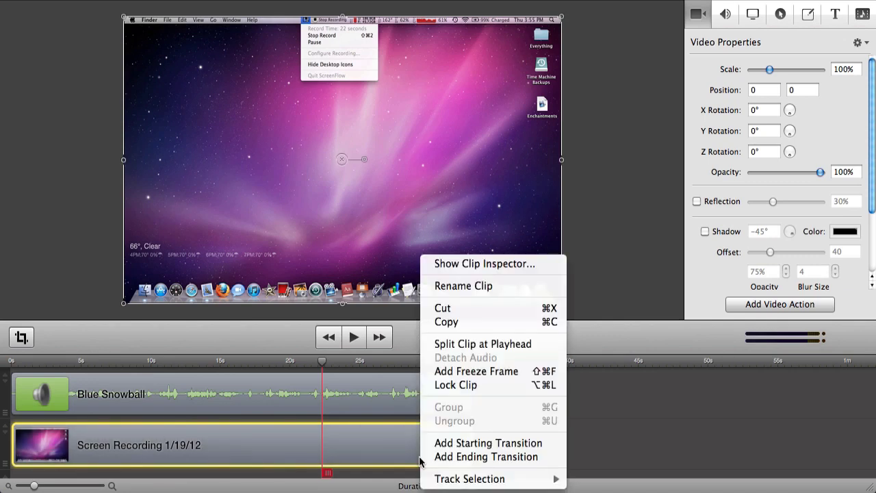
mouse_move(455, 479)
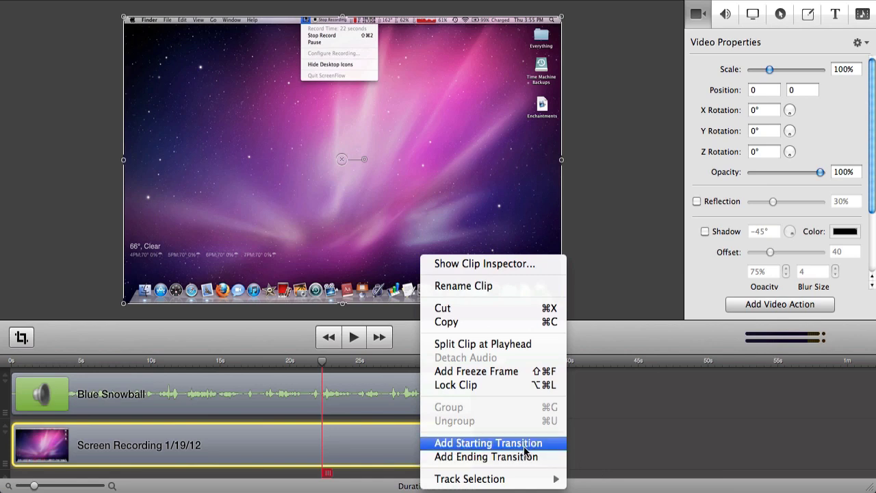
left_click(489, 265)
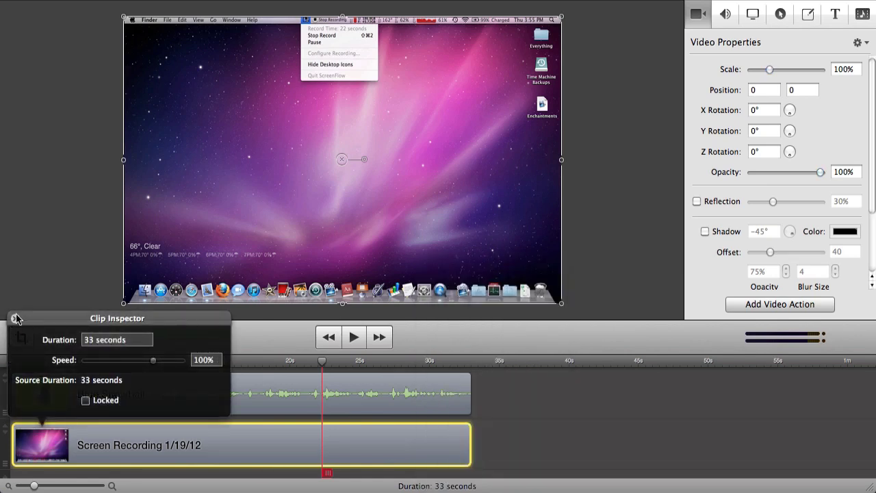
left_click(15, 318)
right_click(336, 429)
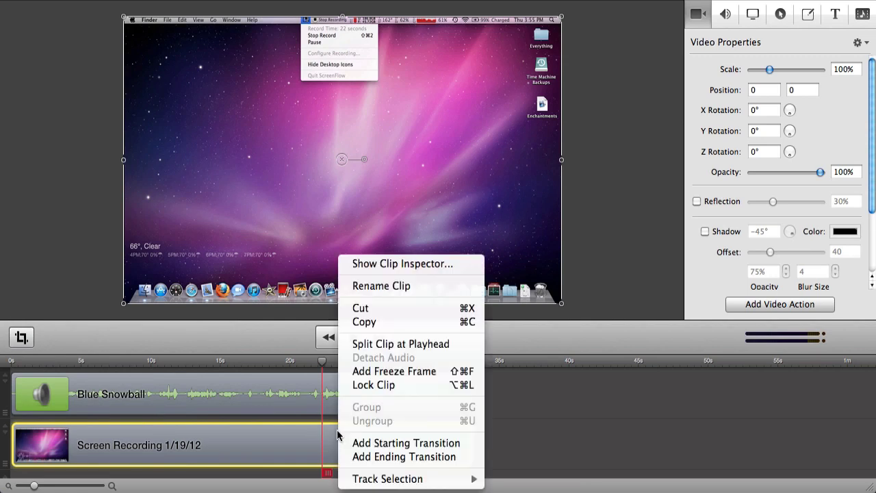
Step: Add a starting transition to the Screen Recording clip and preview the fade-in from black
left_click(435, 445)
left_click_drag(27, 360, 10, 359)
key("space")
key("space")
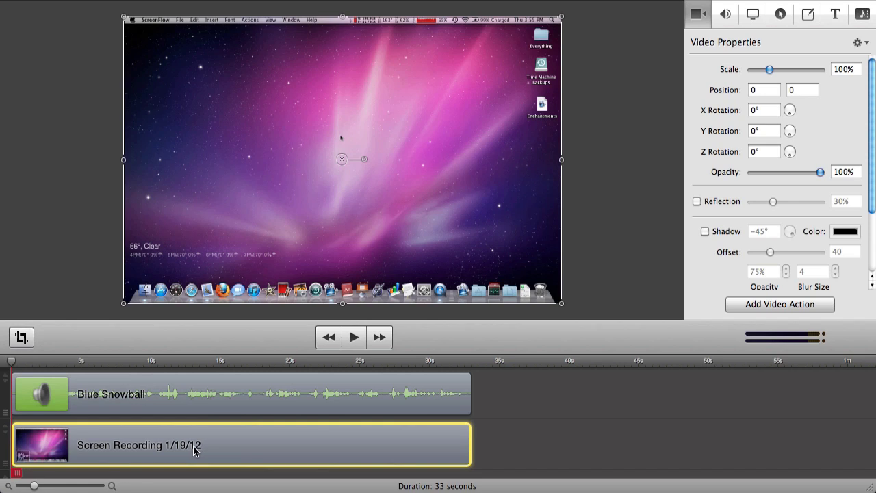
right_click(195, 450)
left_click(205, 442)
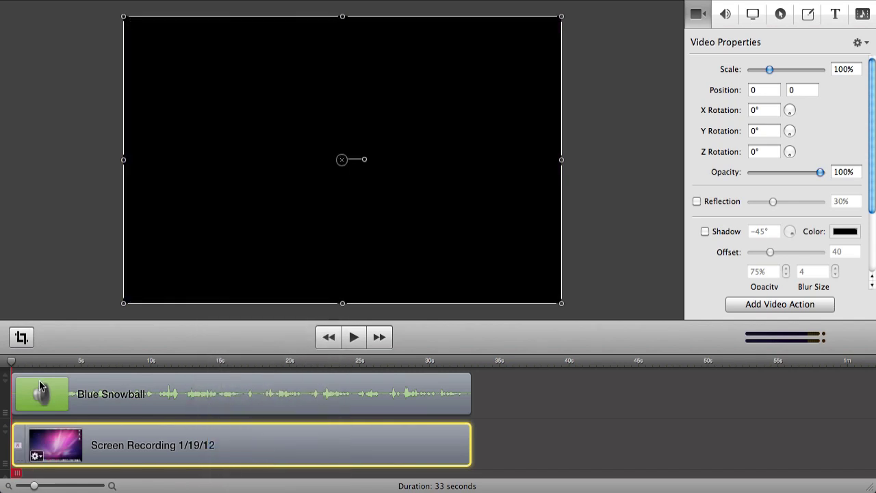
mouse_move(39, 381)
key("space")
key("space")
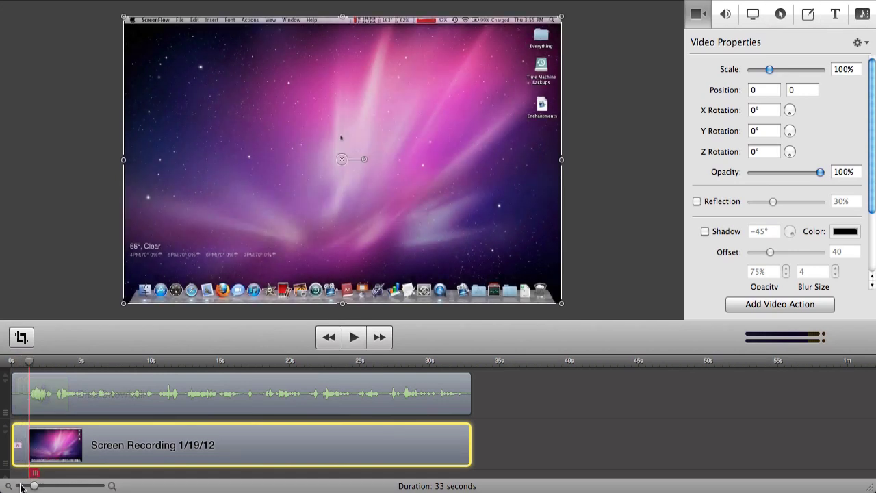
Step: Zoom the timeline in and adjust the opening transition's length, settling on 2.5 seconds
left_click_drag(20, 487, 56, 485)
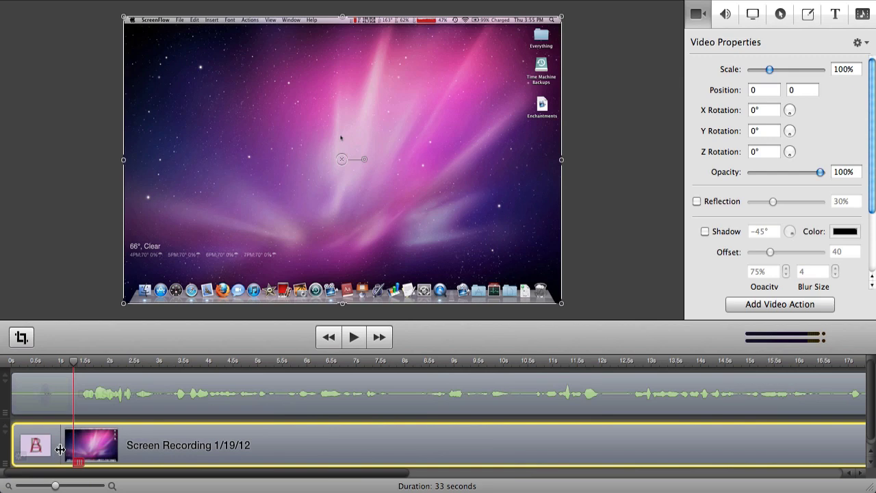
left_click_drag(60, 449, 451, 446)
key("space")
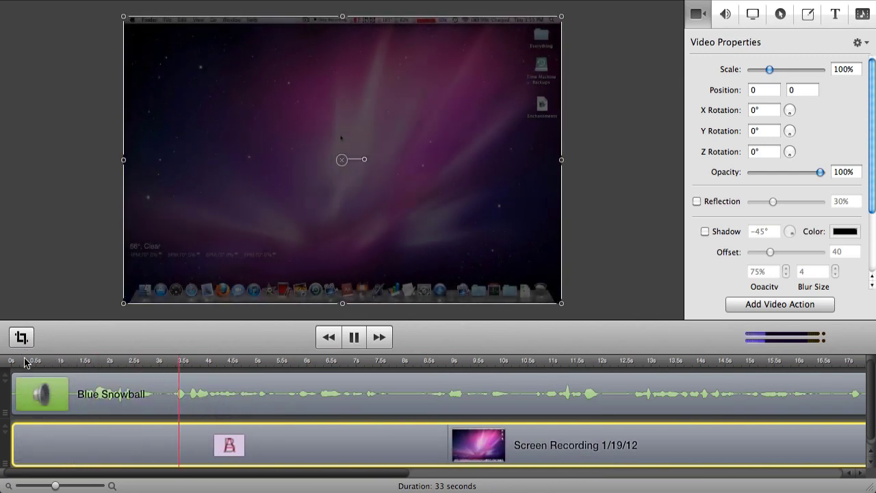
key("space")
left_click_drag(445, 434, 15, 445)
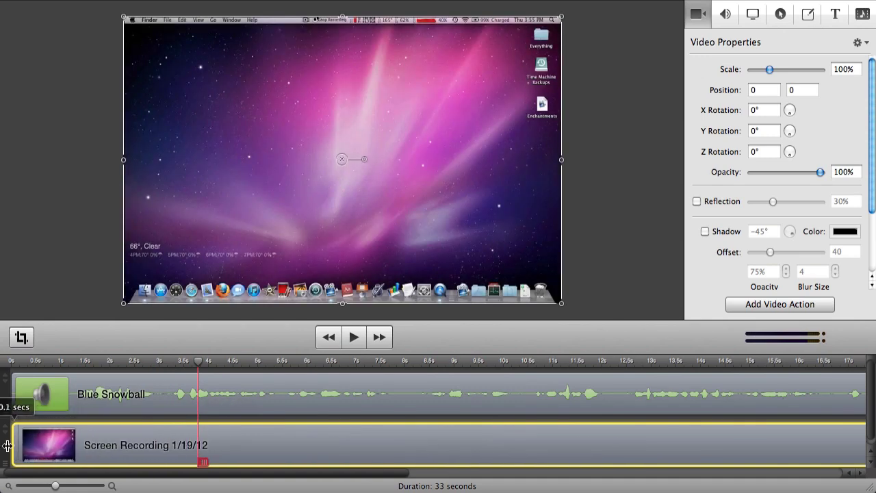
left_click(3, 358)
key("space")
key("space")
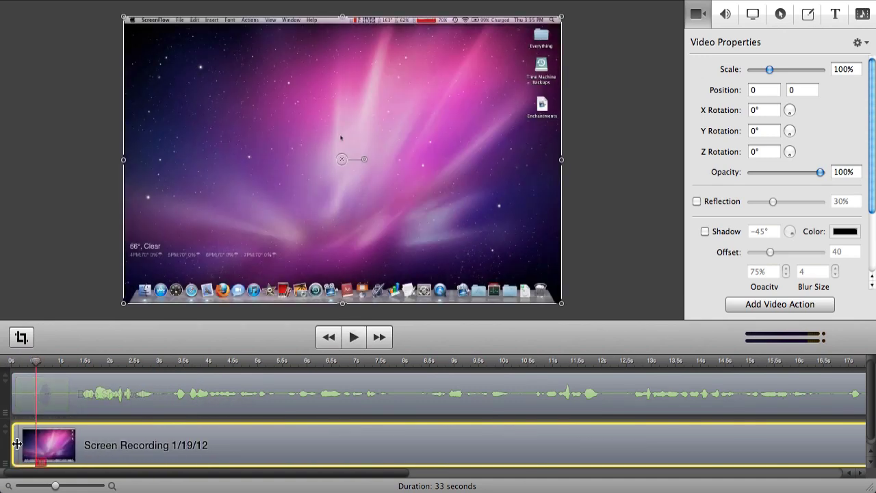
left_click_drag(16, 443, 135, 443)
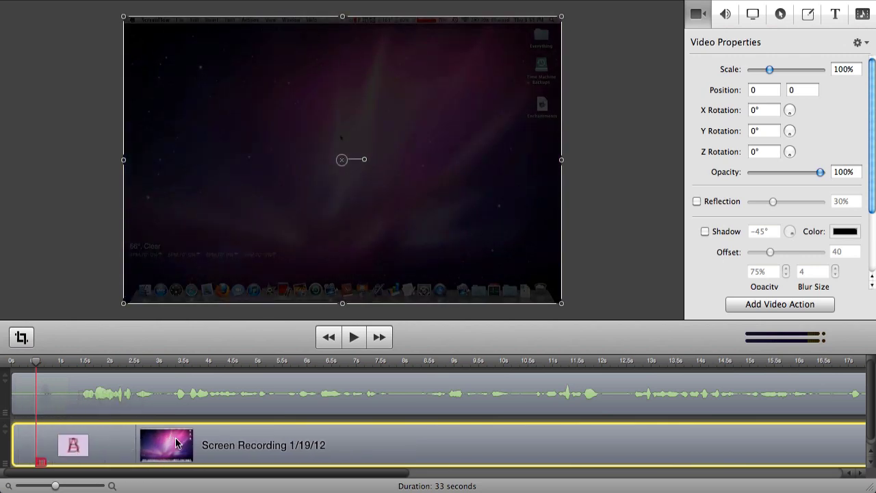
Step: Switch the opening transition to Copy Machine and play it from the start
right_click(87, 438)
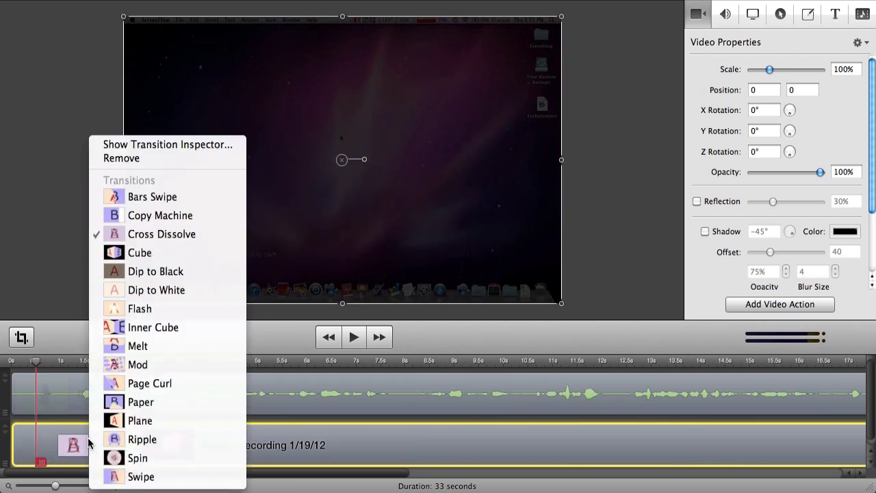
left_click(300, 406)
right_click(427, 443)
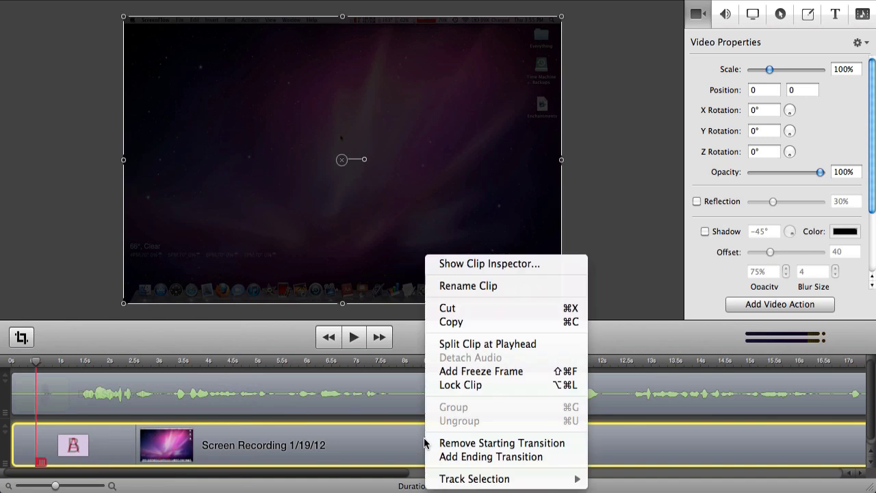
right_click(96, 430)
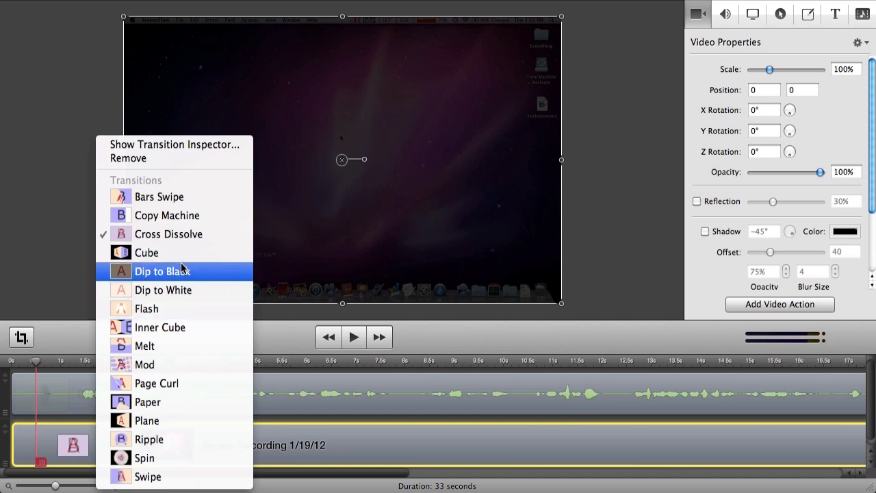
left_click(167, 215)
left_click_drag(39, 375, 5, 363)
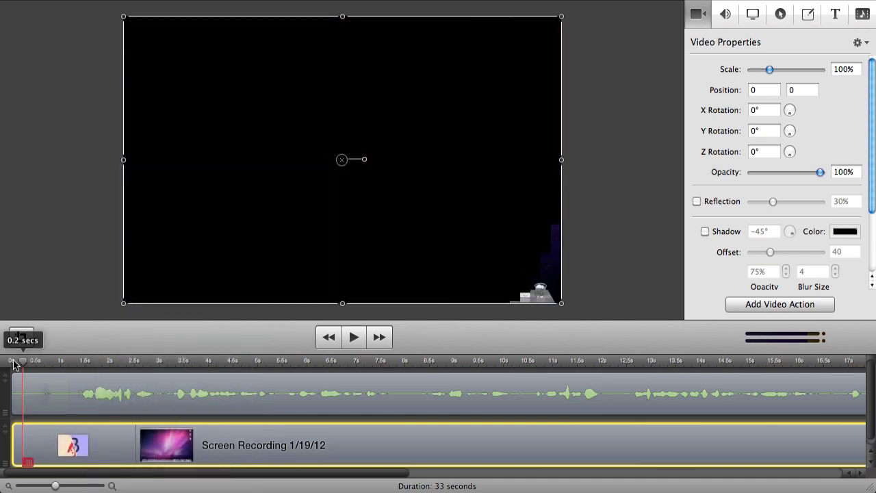
key("space")
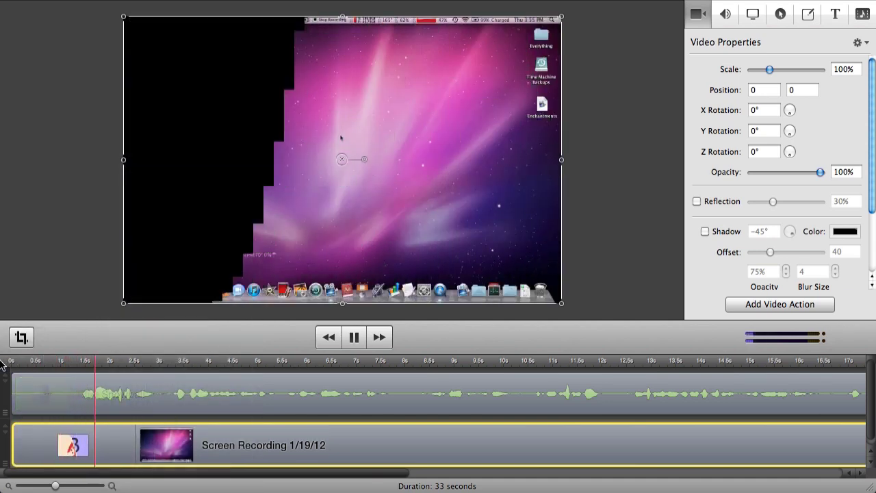
key("space")
Step: Change the transition to Inner Cube and play it back from the start
right_click(94, 455)
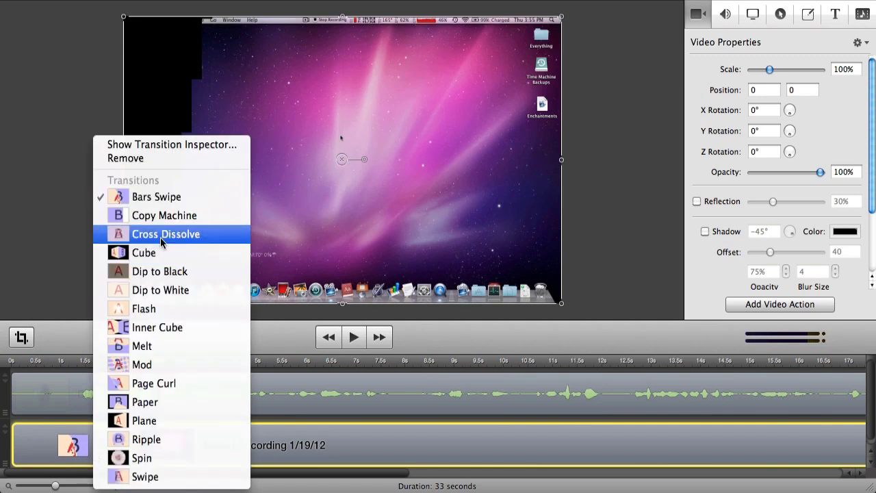
left_click(161, 235)
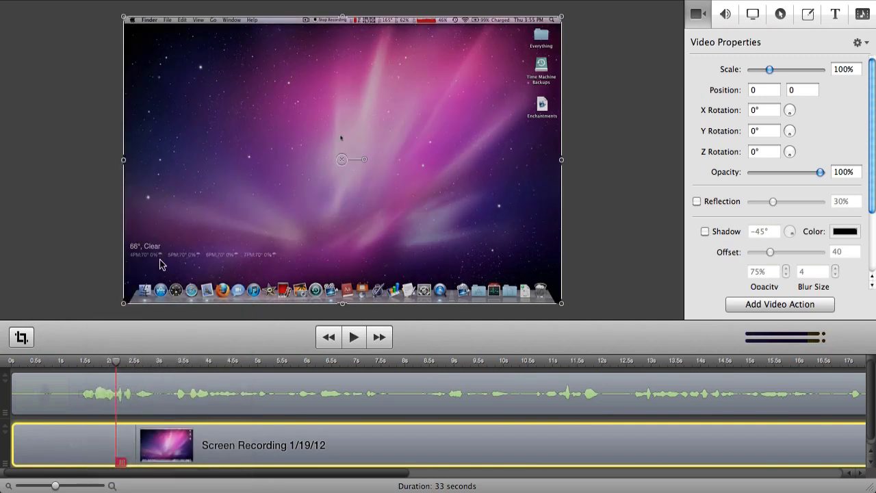
right_click(109, 452)
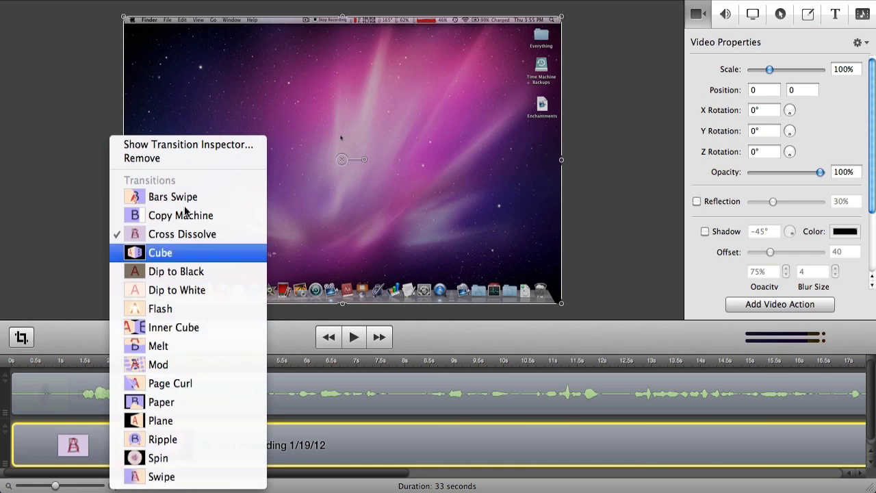
left_click(180, 328)
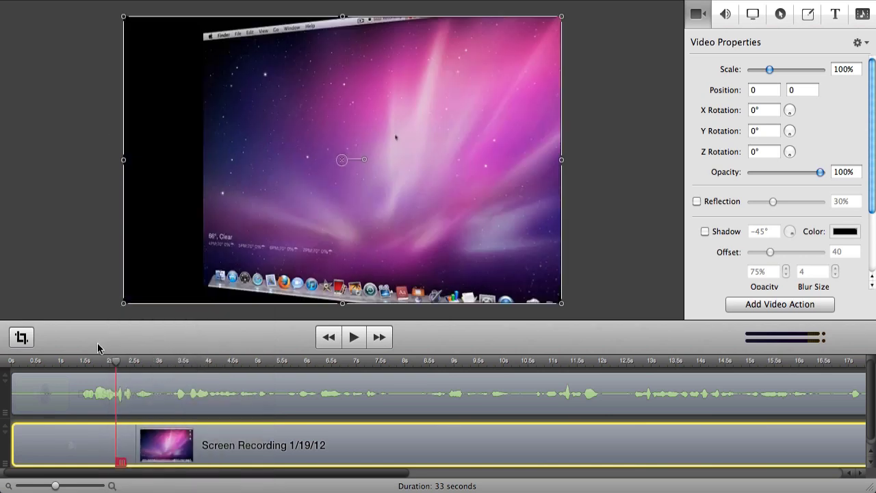
left_click(12, 364)
key("space")
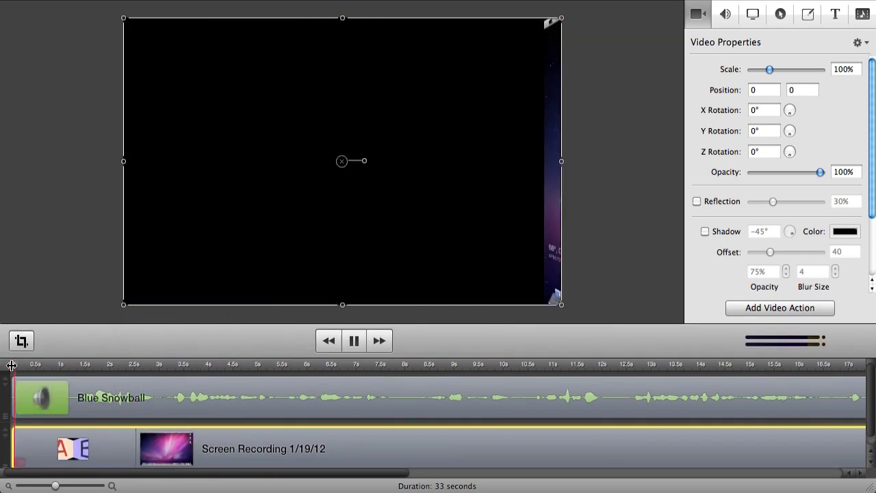
key("space")
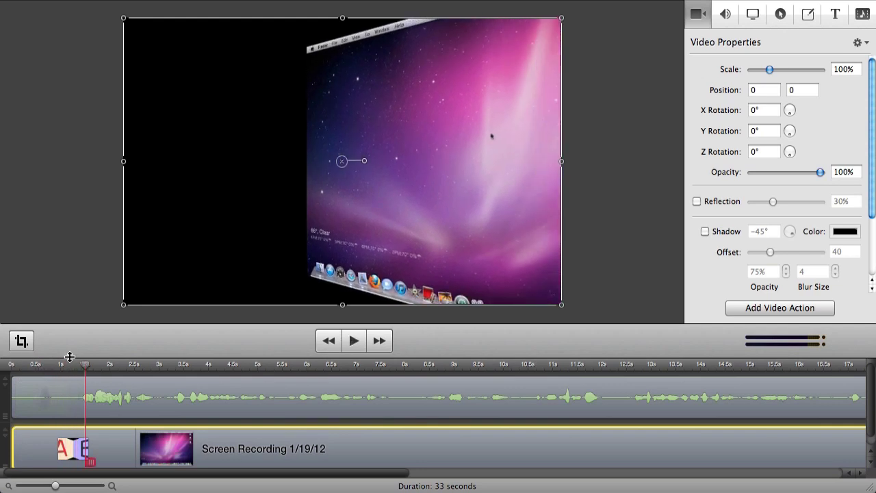
Step: Zoom out to the full 33-second project and set the transition back to Cross Dissolve
left_click(12, 365)
left_click_drag(43, 488, 38, 486)
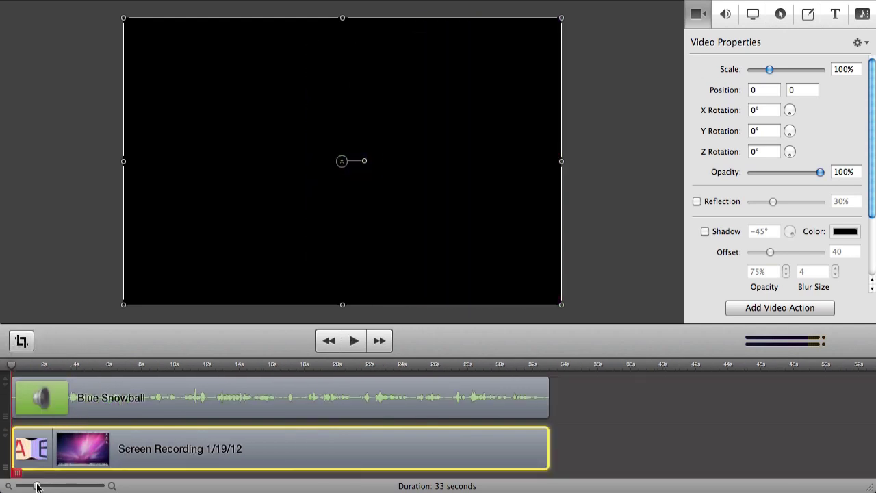
right_click(46, 455)
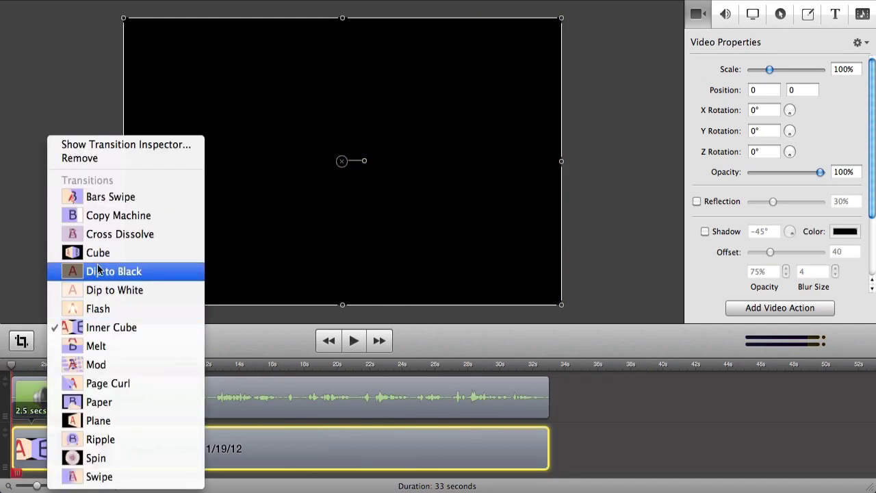
left_click(100, 235)
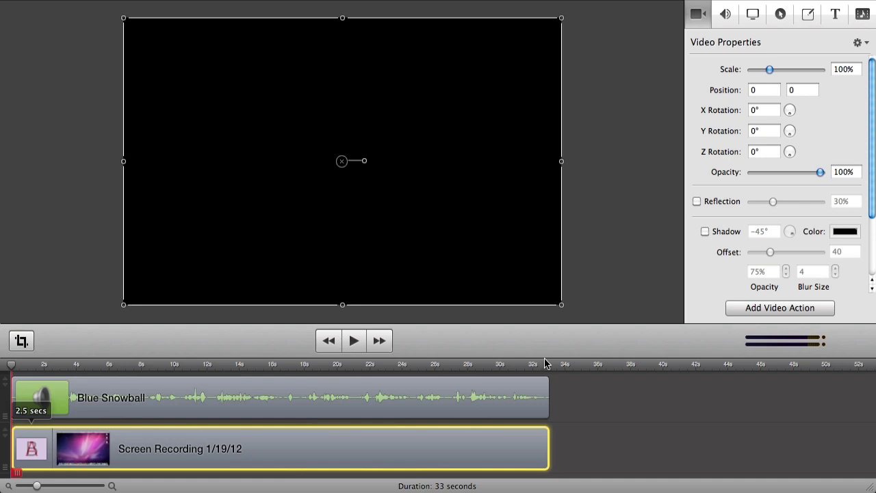
left_click_drag(545, 355, 584, 80)
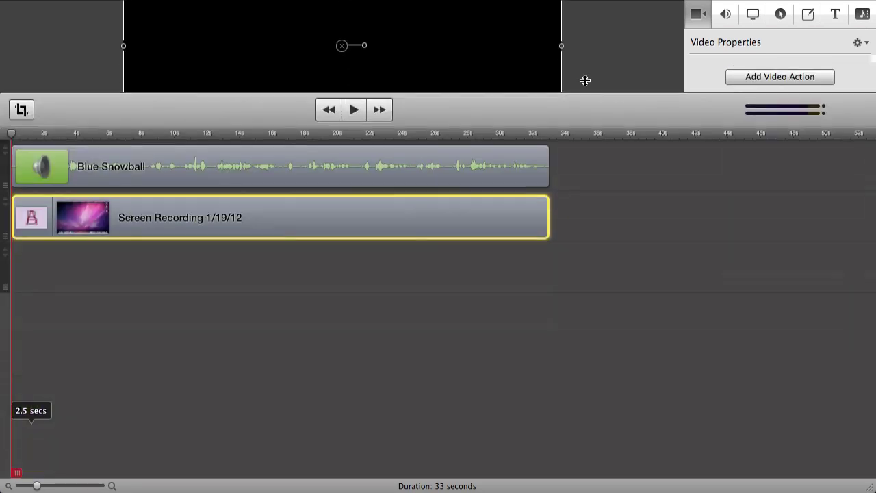
left_click_drag(577, 51, 575, 428)
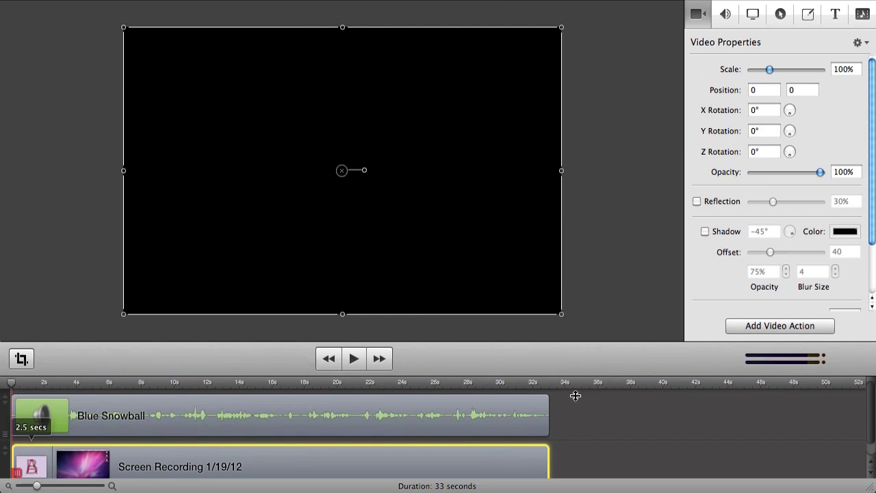
left_click_drag(579, 386, 602, 336)
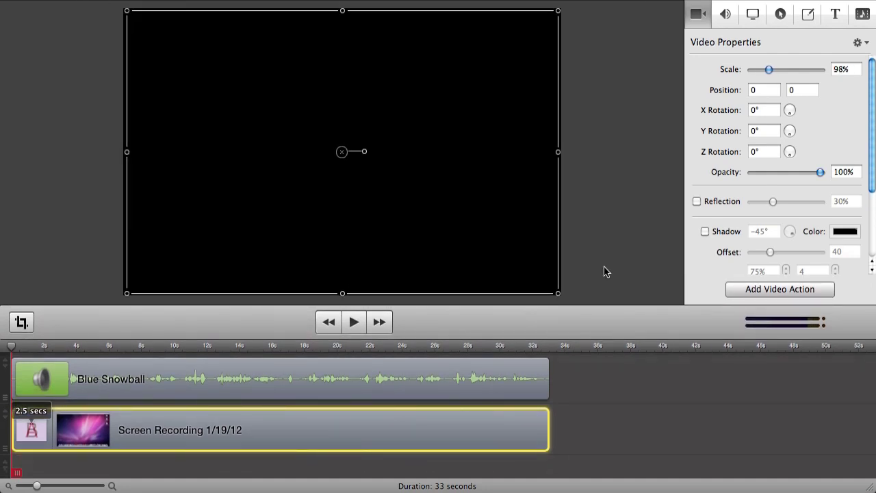
Step: At about 19 seconds, select the Screen Recording clip and nudge its canvas position
left_click(518, 373)
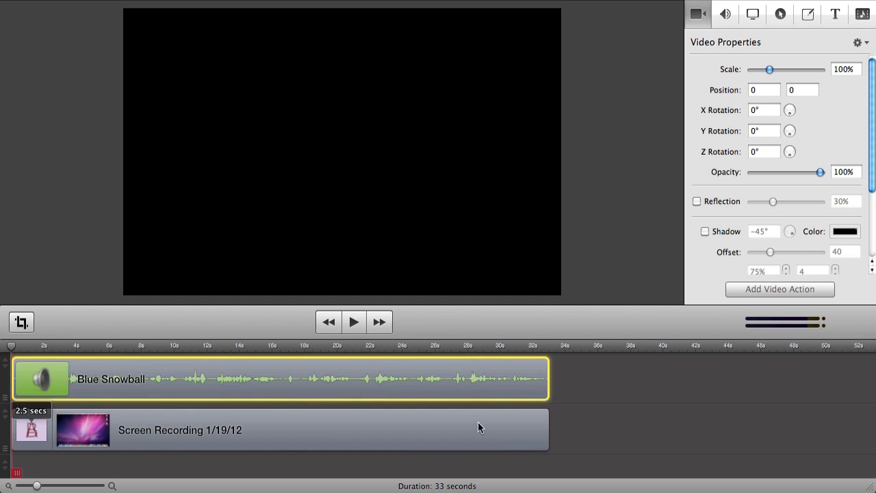
left_click(425, 420)
left_click(332, 344)
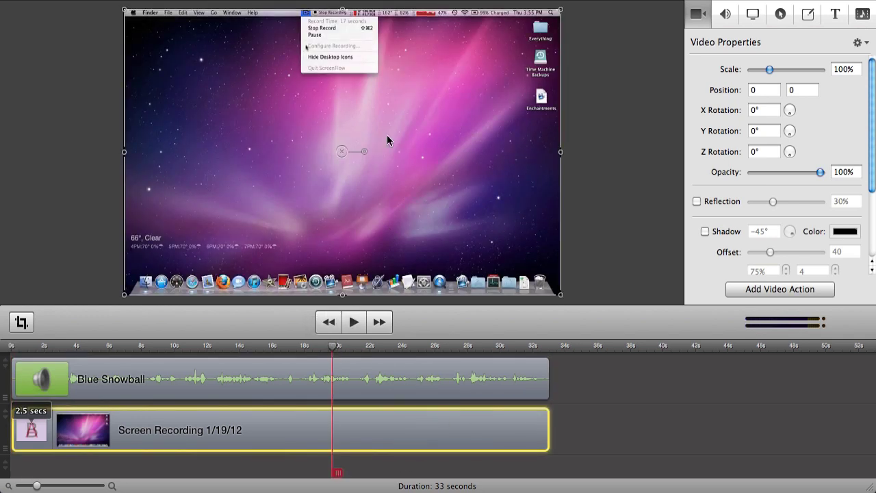
left_click_drag(415, 136, 387, 137)
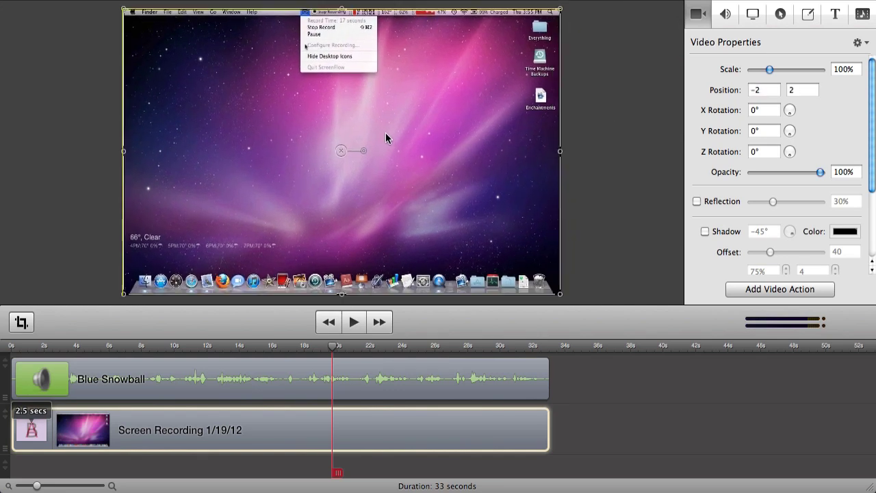
left_click(381, 377)
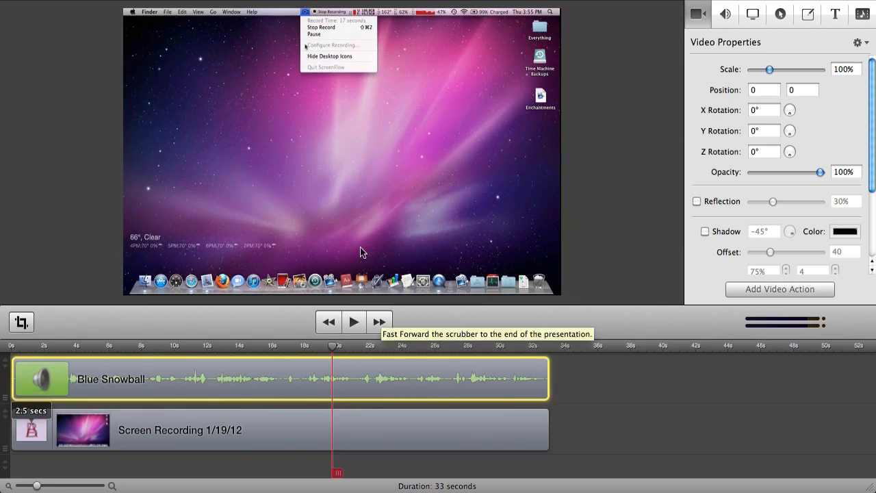
left_click(309, 414)
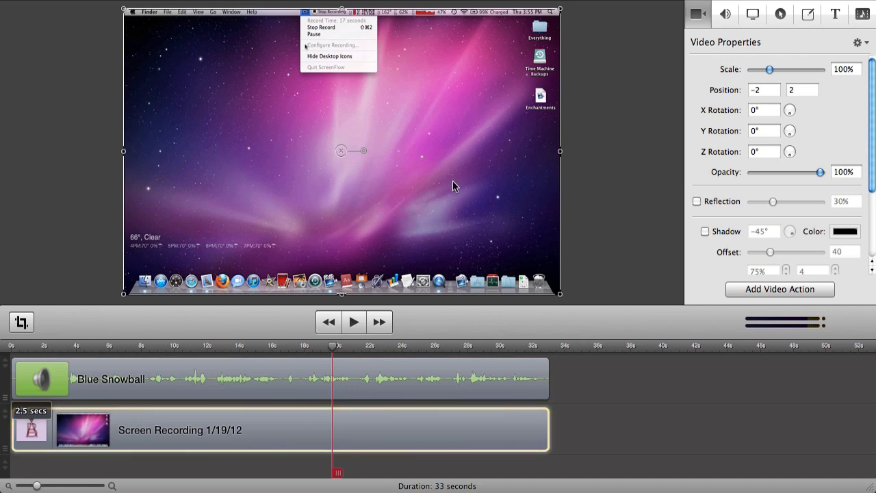
Step: Scale the recording up to 100% so it fills the canvas, then return the playhead to about 10 s
scroll(452, 186, "up", 3)
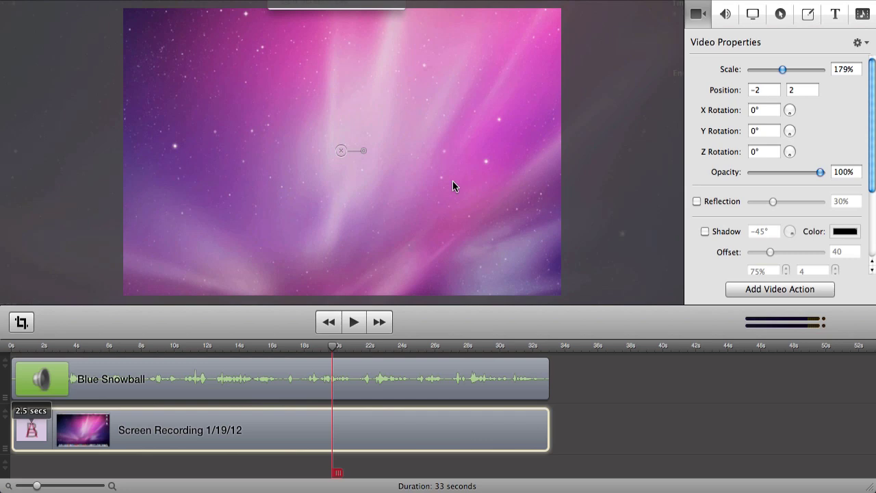
scroll(452, 186, "down", 8)
scroll(452, 185, "up", 6)
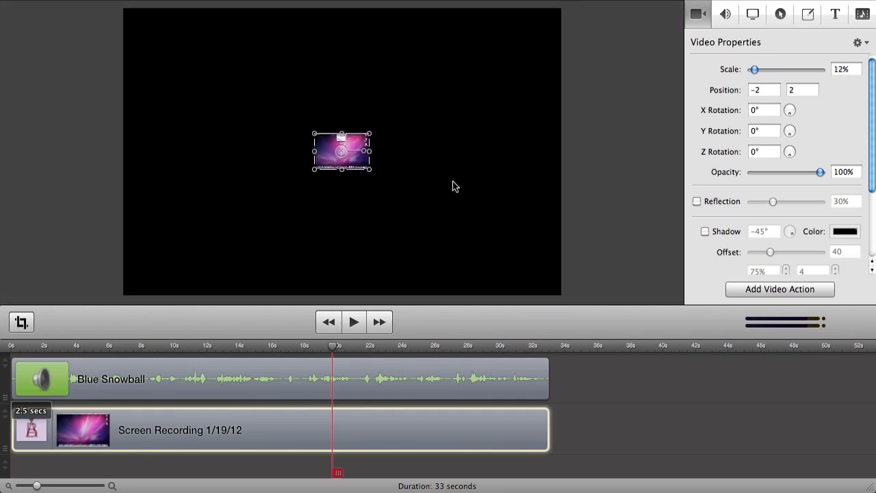
scroll(453, 185, "up", 1)
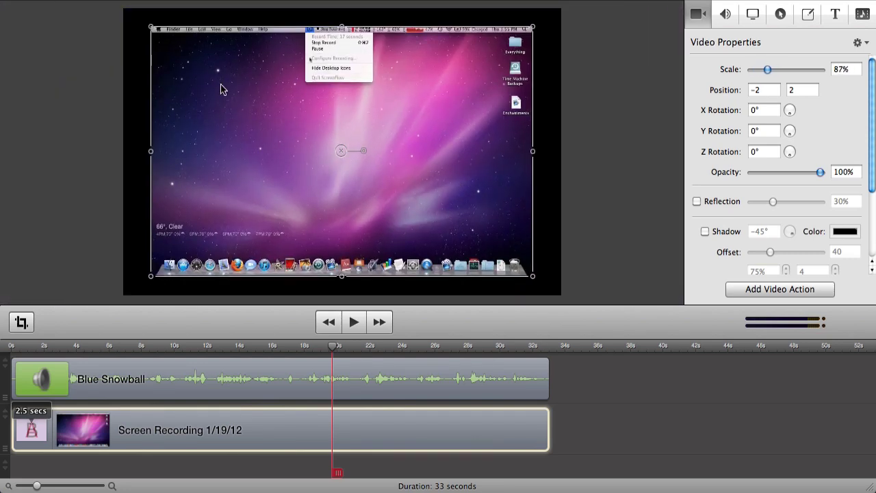
left_click_drag(154, 30, 125, 11)
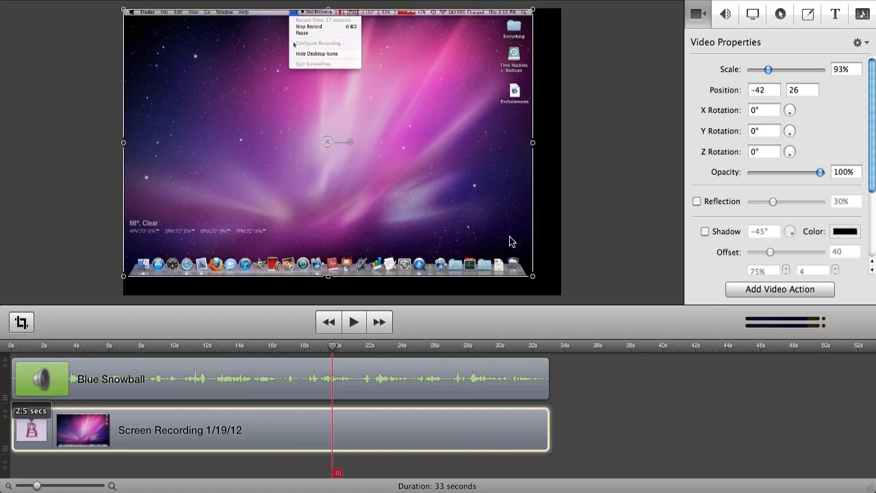
left_click_drag(534, 283, 562, 295)
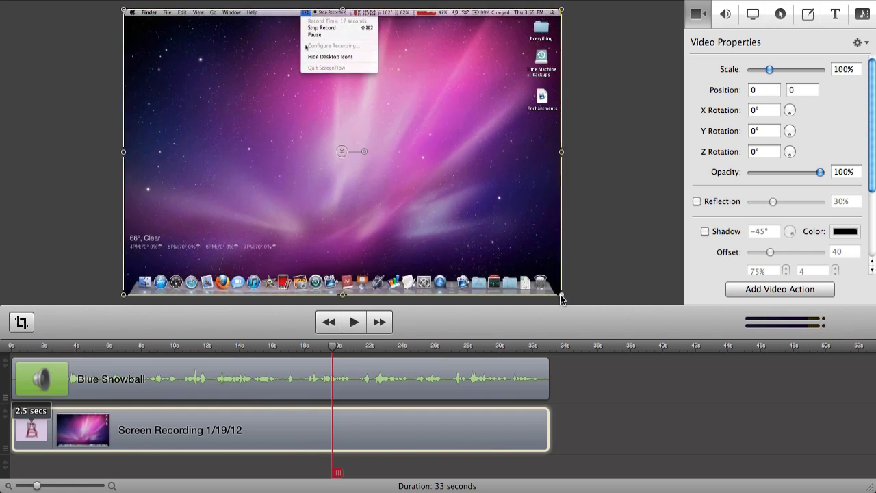
left_click_drag(152, 346, 181, 348)
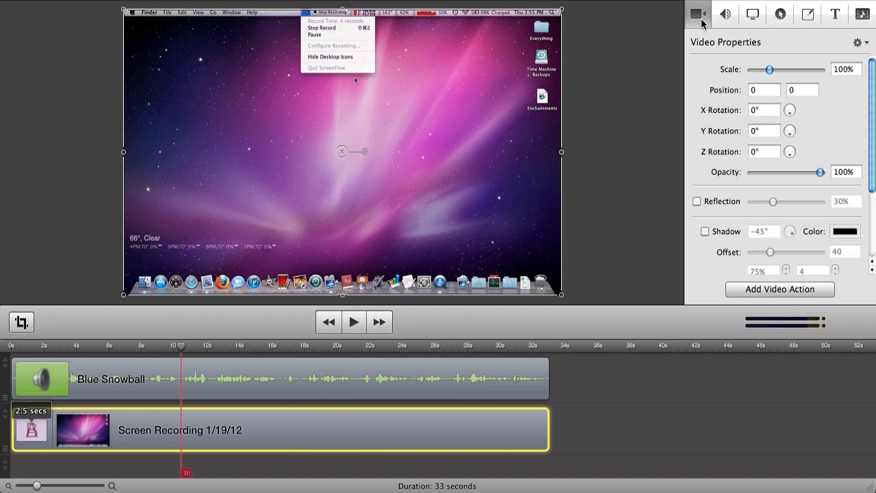
Step: Step through the Audio, Screen Recording, Callout, Annotations and Text inspector tabs, ending on Media Library
left_click(727, 15)
left_click(700, 17)
left_click(727, 16)
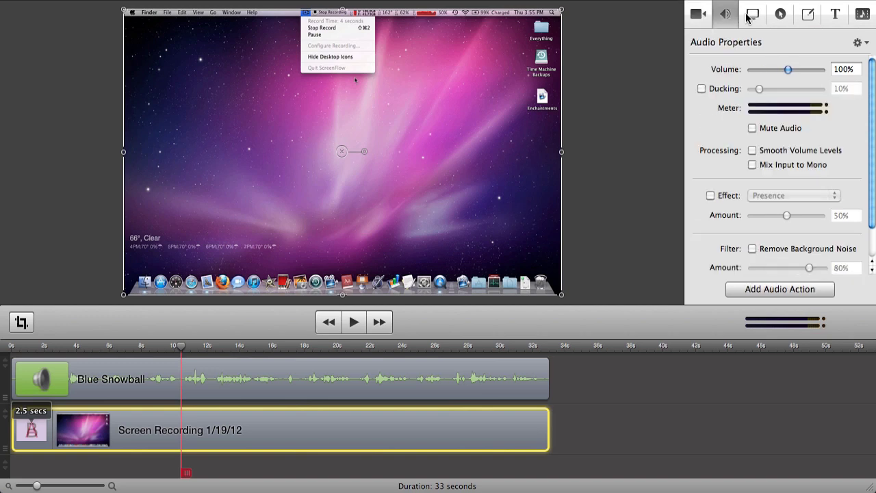
left_click(749, 16)
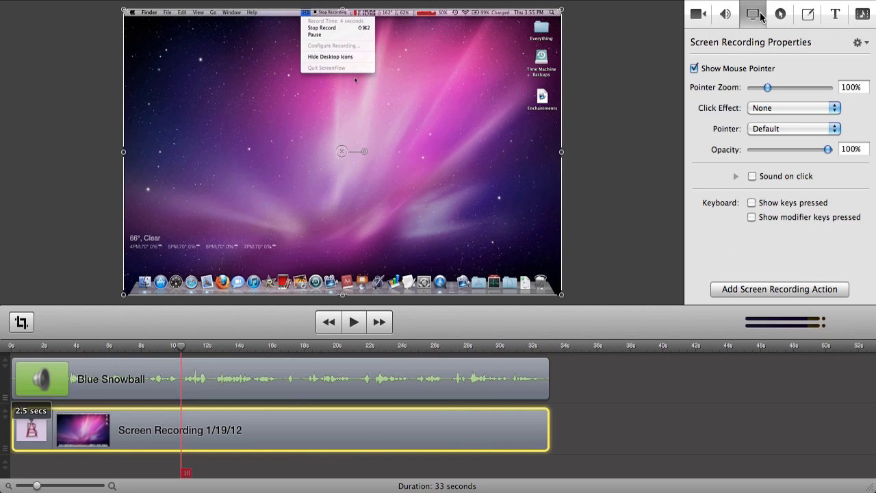
left_click(778, 15)
left_click(806, 16)
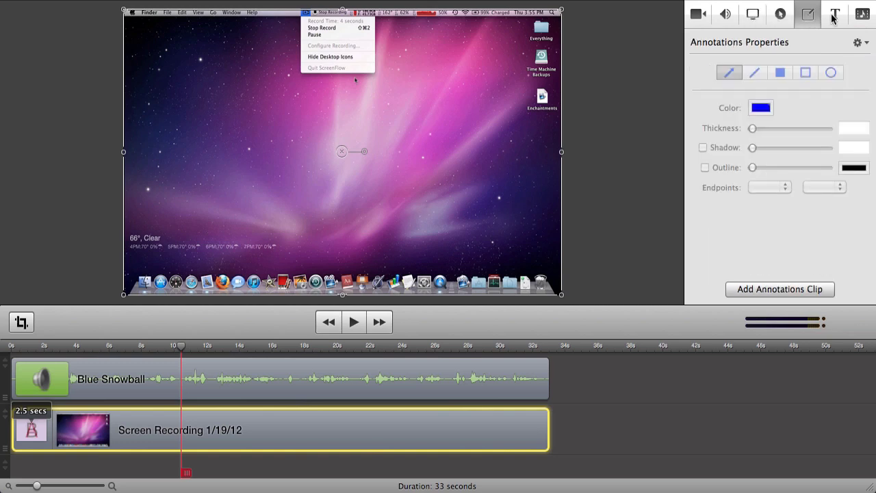
left_click(835, 17)
left_click(855, 16)
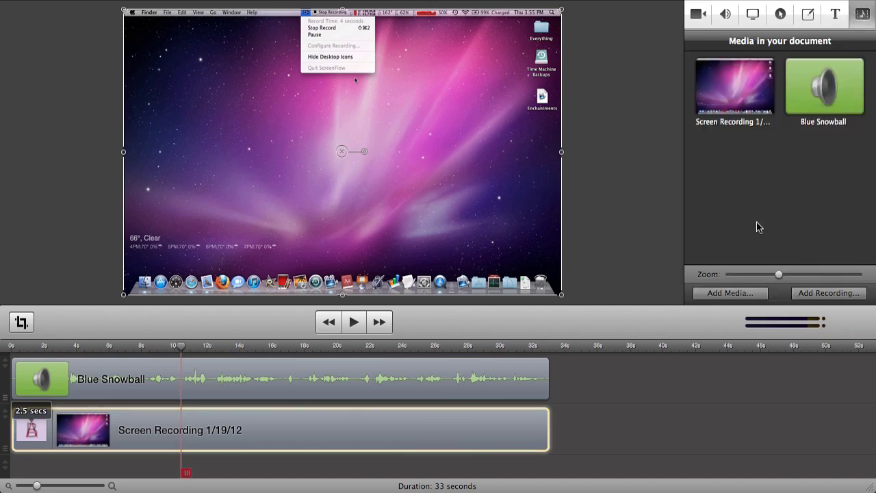
Step: Open the Add Media dialog, then cancel without importing anything
left_click(738, 297)
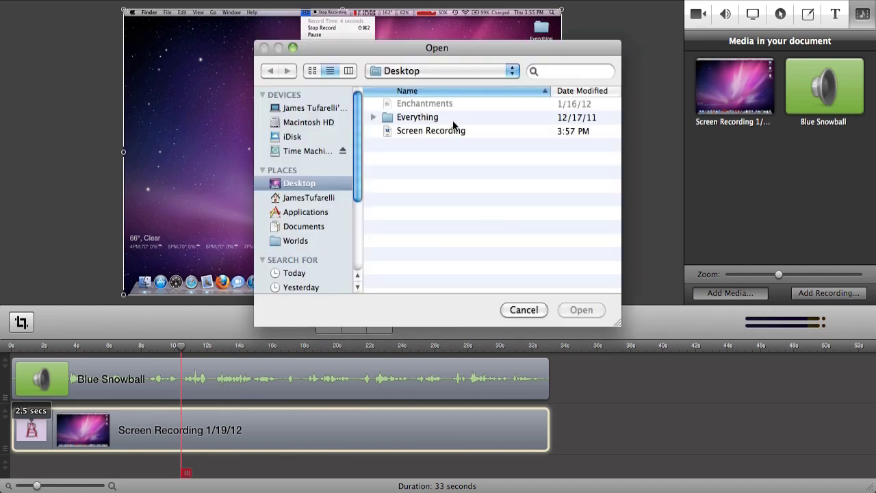
left_click(442, 131)
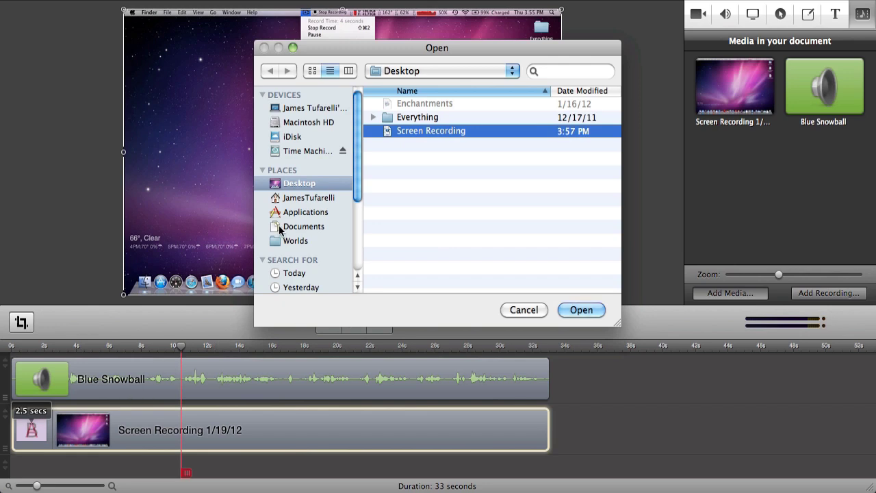
left_click(519, 309)
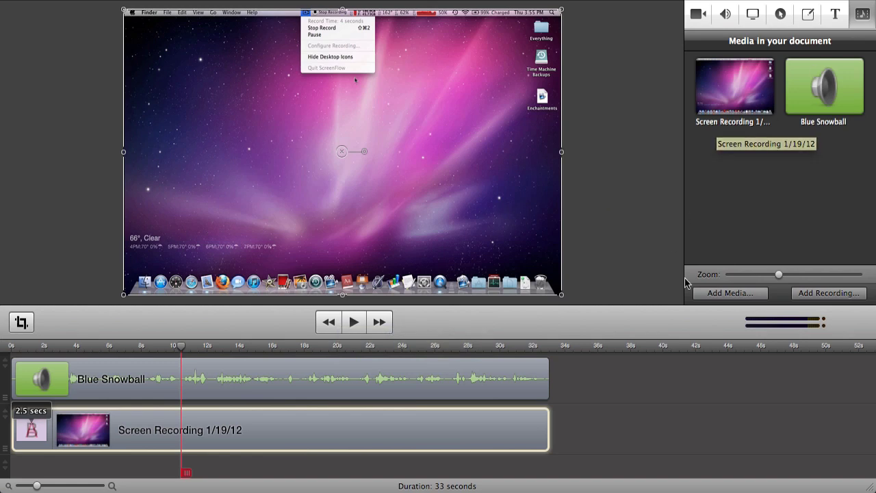
Step: Import Intro – Epic.mov from Everything > Youtube Stuff > Intros > Actual Intros
left_click(716, 292)
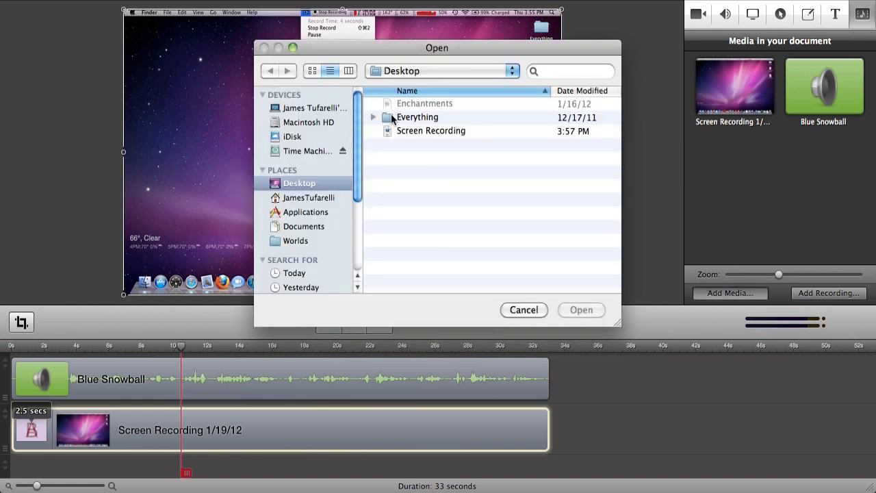
double_click(394, 118)
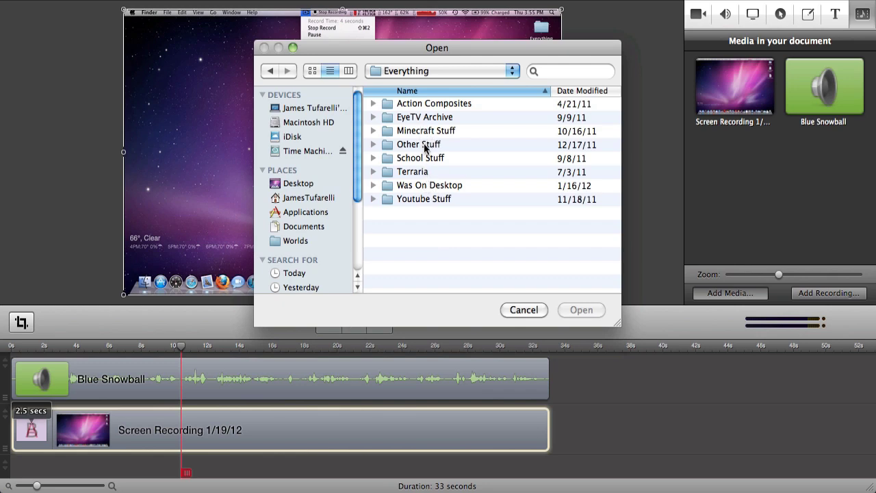
double_click(429, 199)
double_click(417, 130)
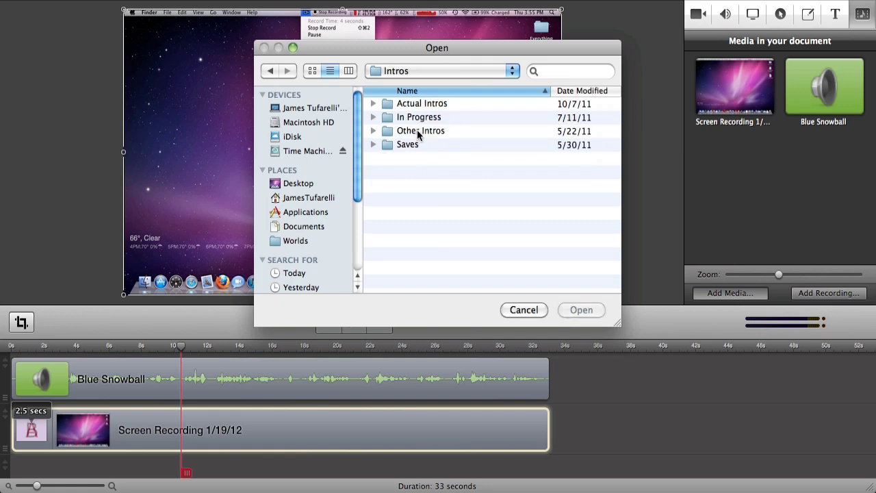
double_click(405, 104)
left_click(442, 121)
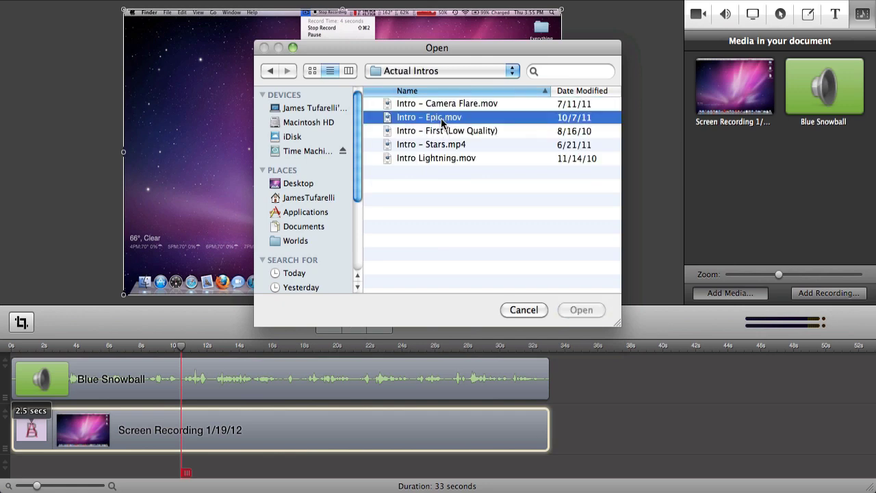
left_click(581, 310)
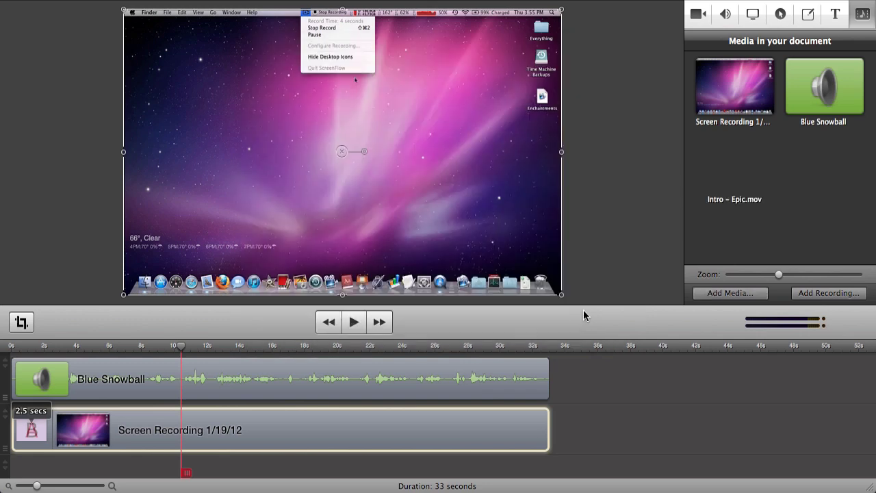
Step: Place Intro – Epic.mov at the timeline start and shift the Screen Recording and Blue Snowball clips to about 10 s
left_click_drag(733, 150, 35, 471)
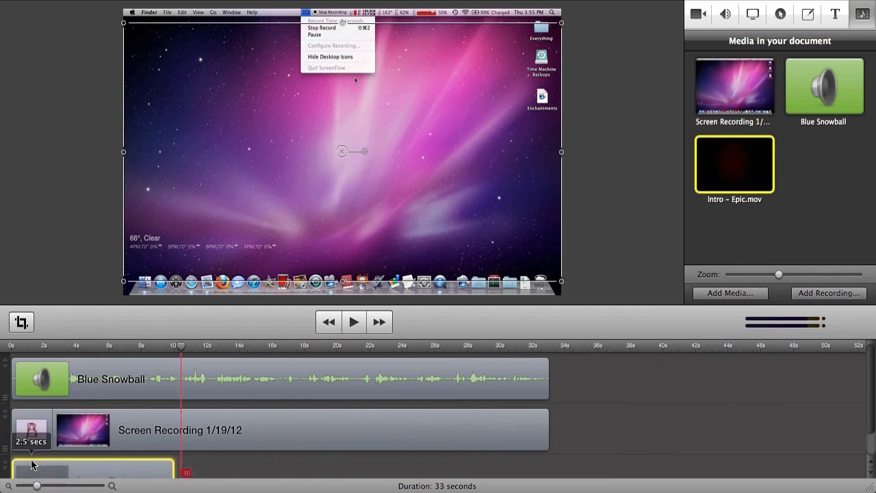
left_click(173, 421)
left_click(143, 396, "shift")
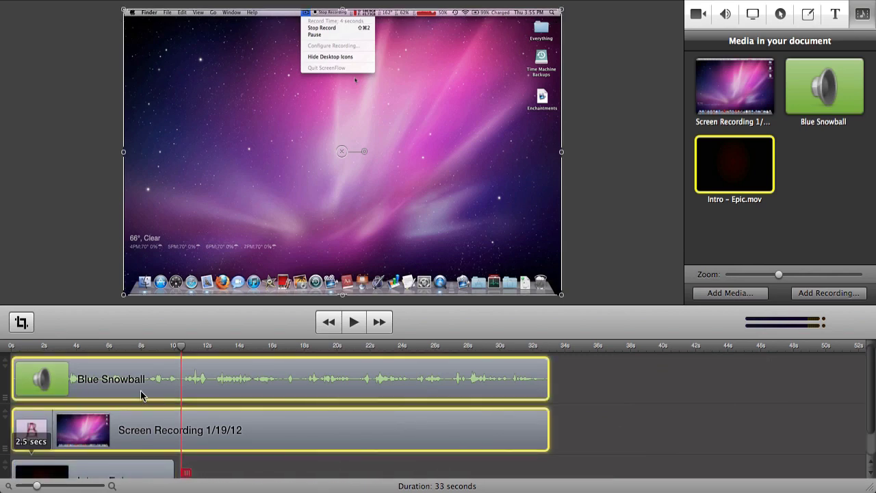
left_click_drag(144, 396, 305, 394)
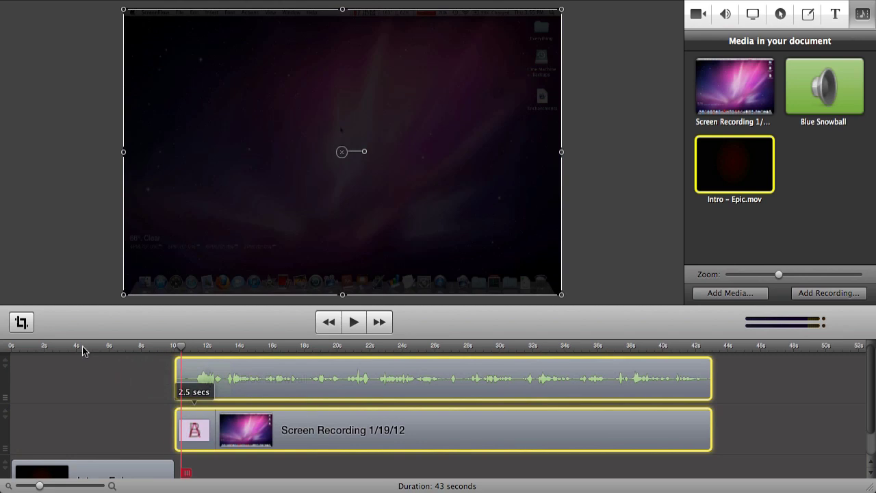
left_click(9, 345)
key("space")
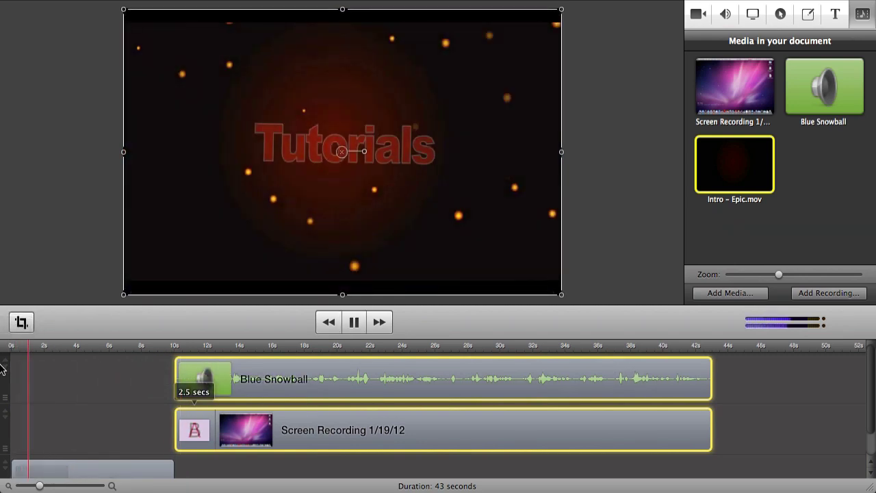
left_click_drag(146, 346, 204, 349)
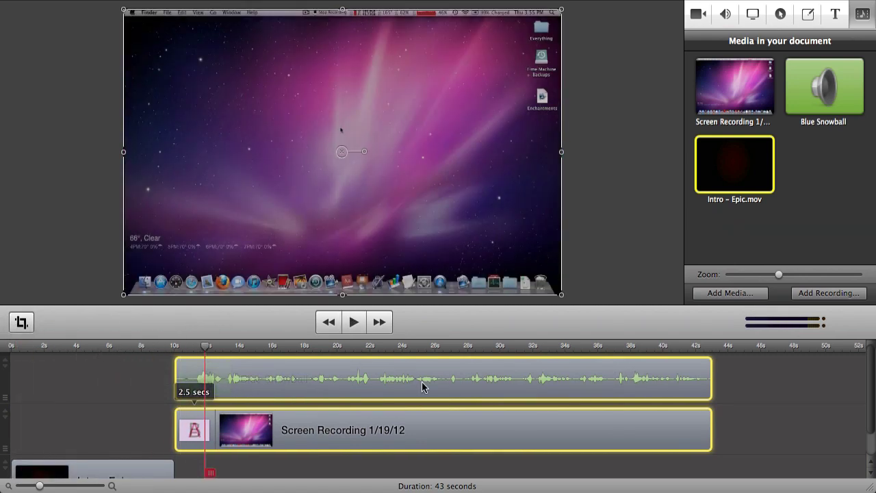
Step: Cycle through the Video, Audio, Screen Recording, Text and Media inspector tabs, finishing on Callout
key("super+1")
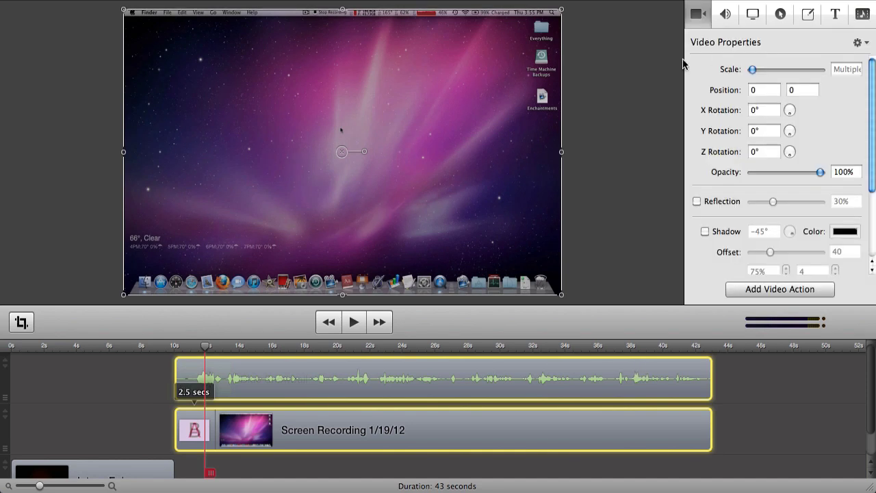
left_click(725, 14)
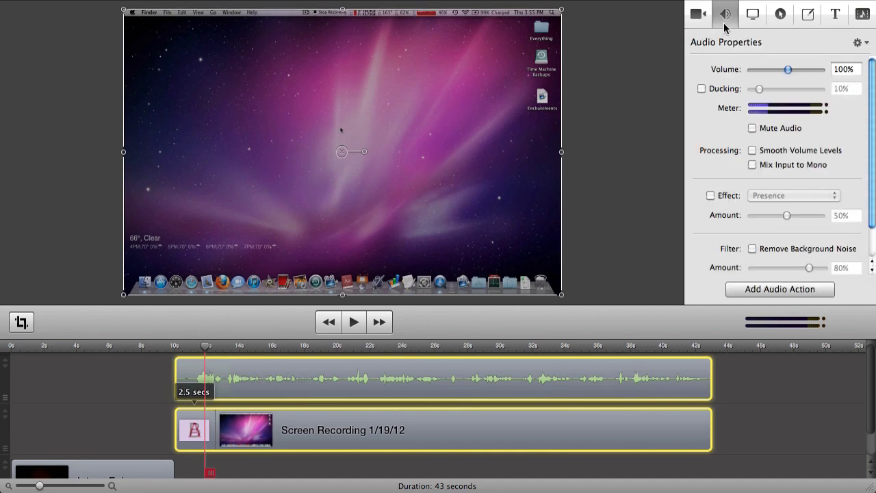
left_click(695, 15)
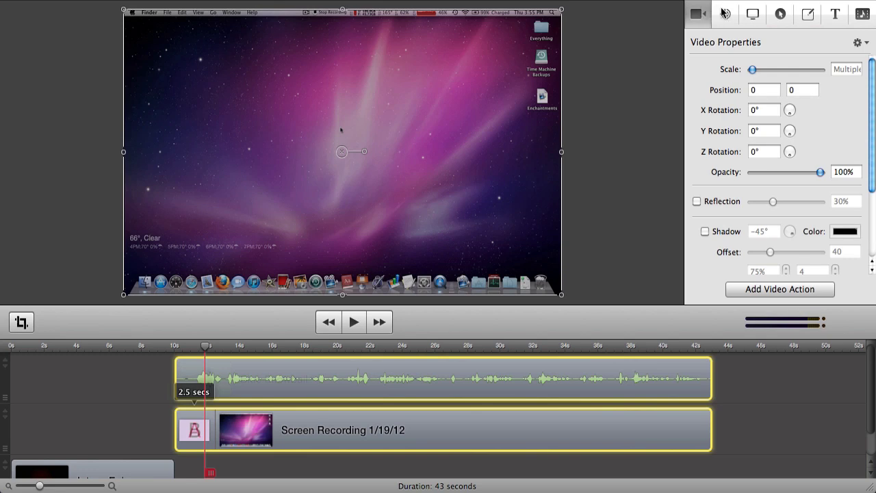
left_click(724, 14)
left_click(752, 14)
left_click(780, 15)
left_click(834, 14)
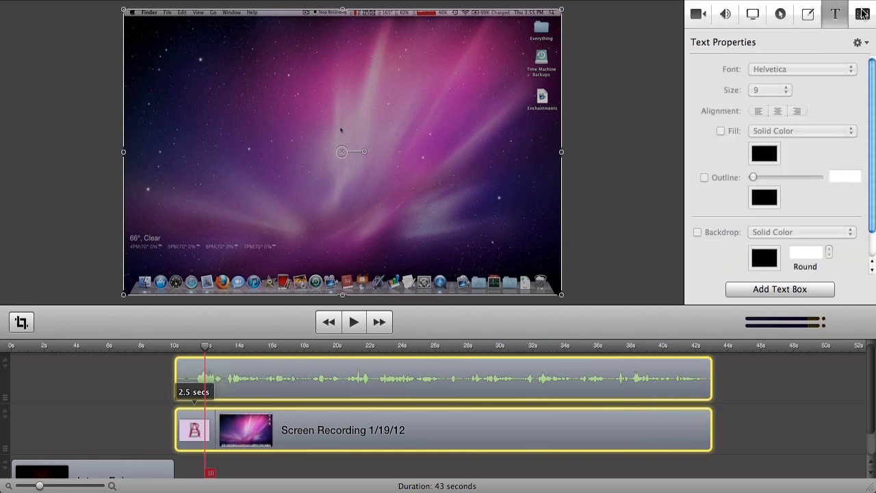
left_click(862, 14)
left_click(705, 15)
left_click(726, 15)
left_click(752, 15)
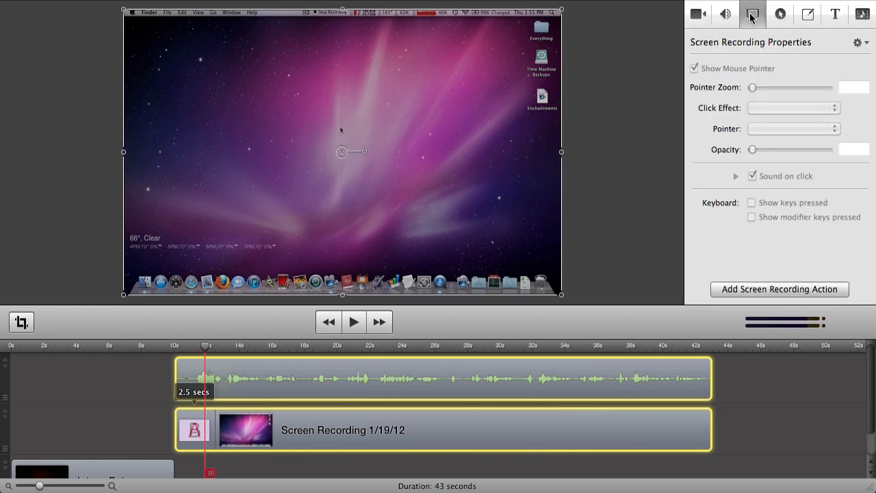
left_click(784, 14)
left_click(699, 14)
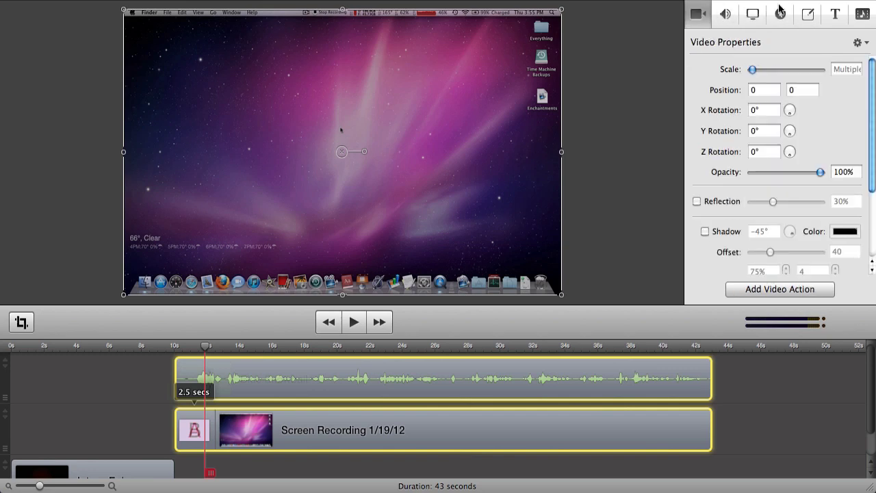
left_click(780, 14)
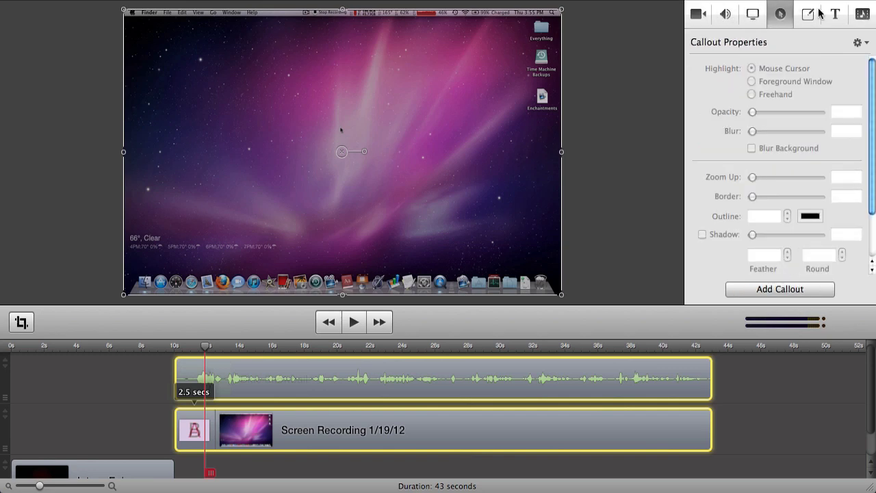